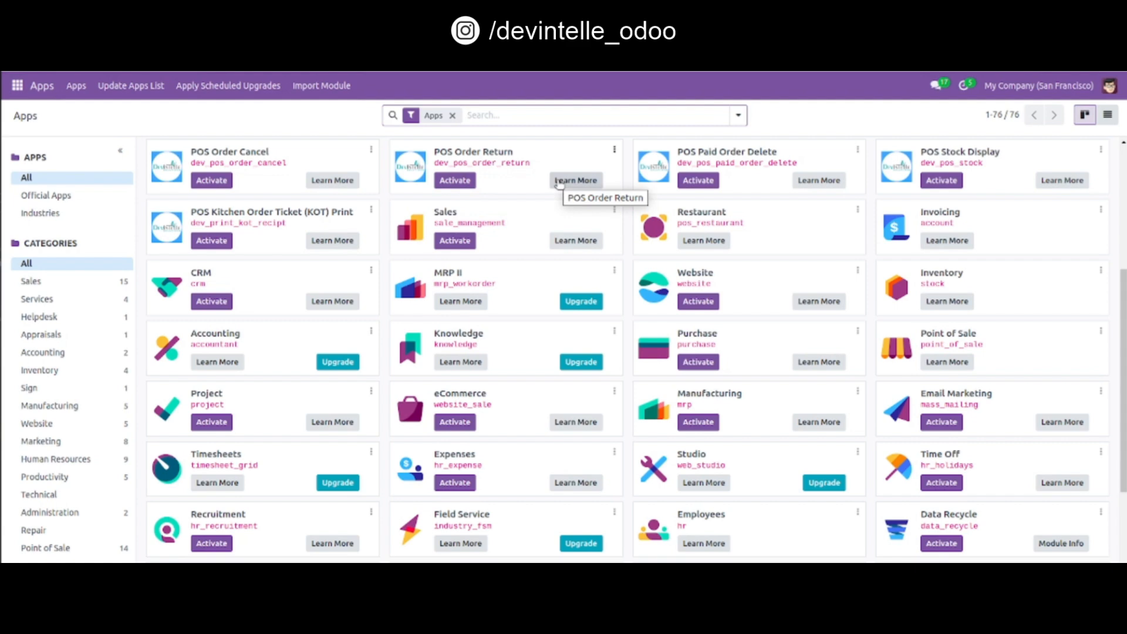
Step: Activate the POS Order Return module
left_click(453, 180)
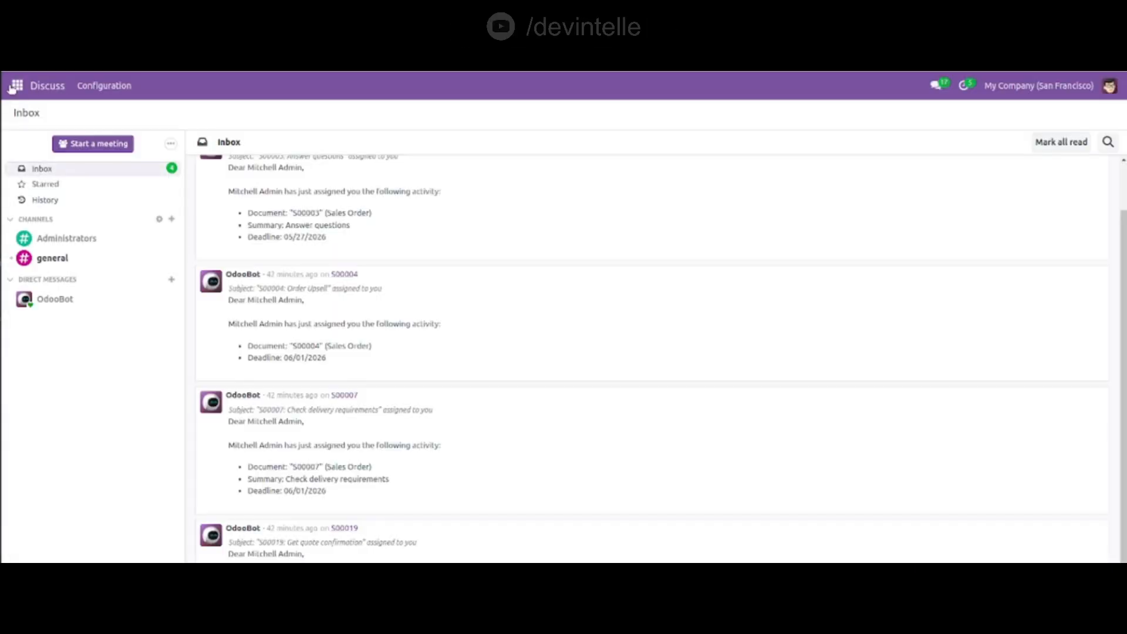
Step: In Point of Sale settings, set the return policy to 2 days, require a return reason, and save
left_click(16, 86)
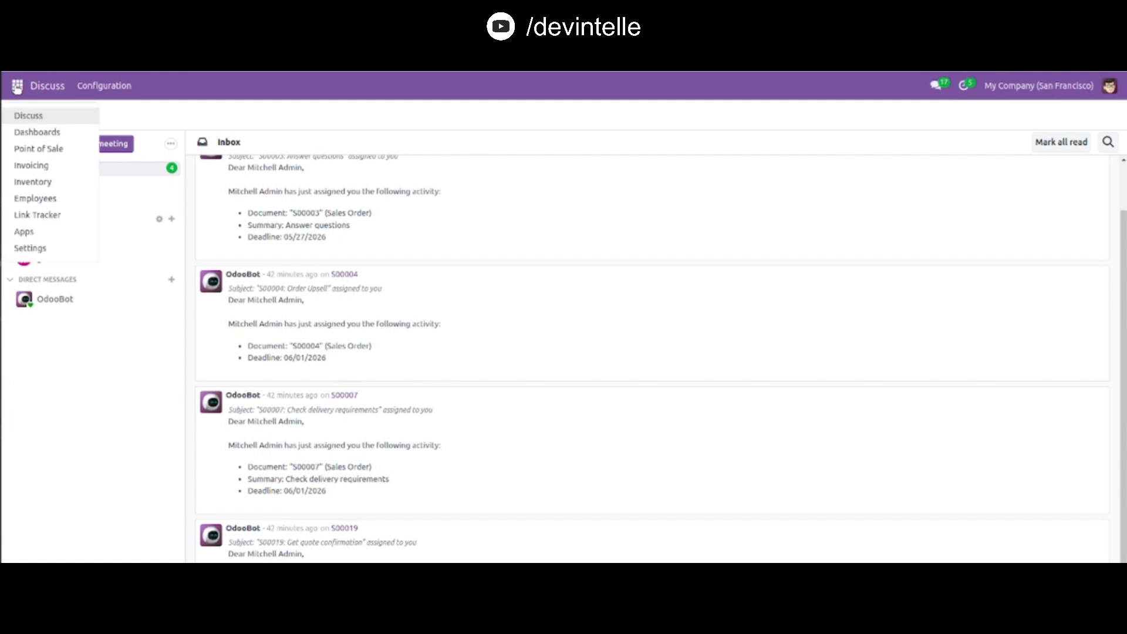
left_click(31, 150)
left_click(316, 87)
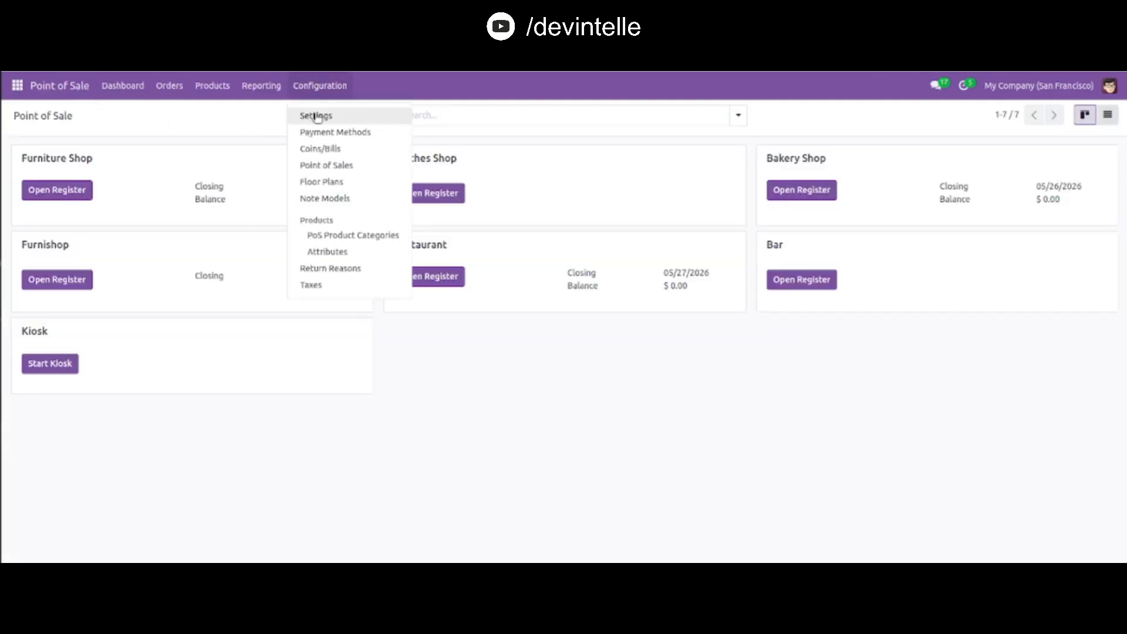
left_click(316, 115)
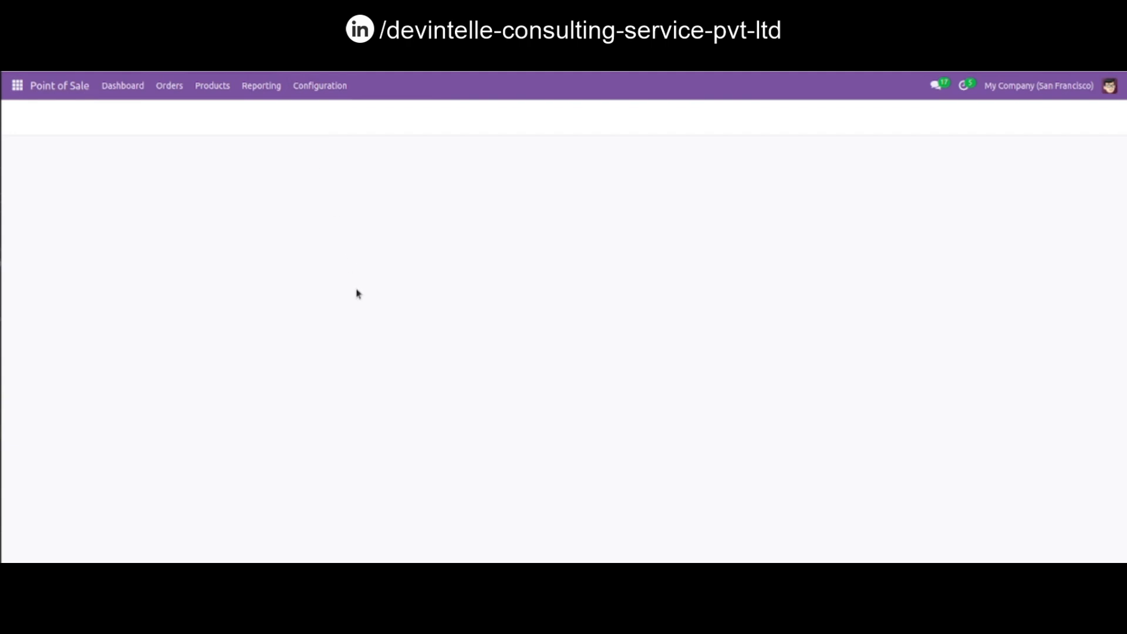
scroll(349, 472, "down", 10)
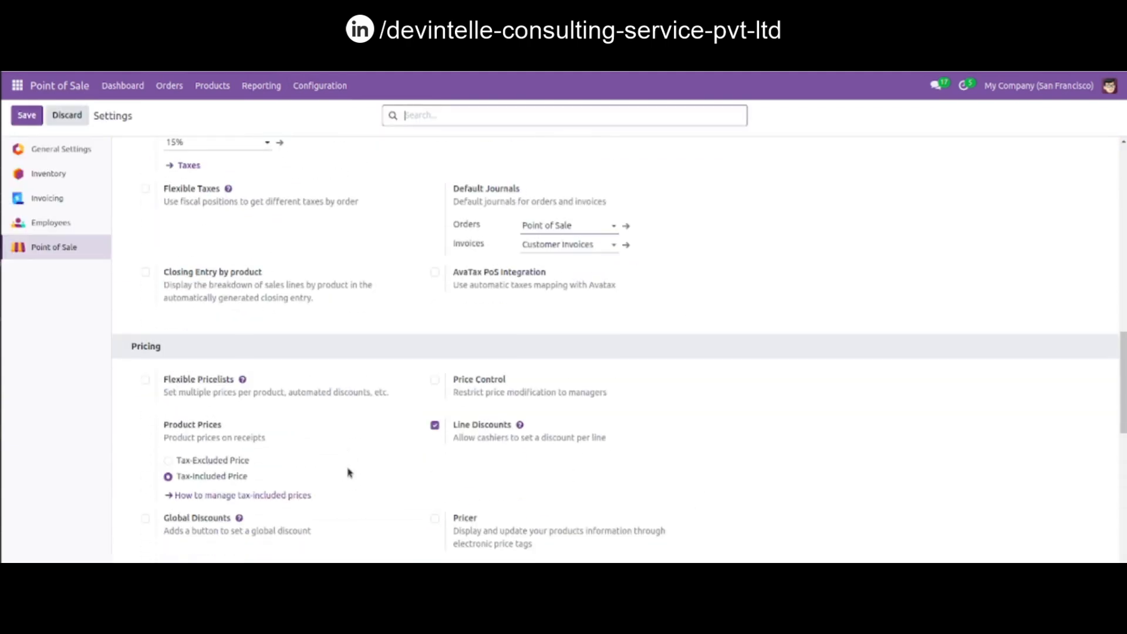
scroll(349, 472, "down", 15)
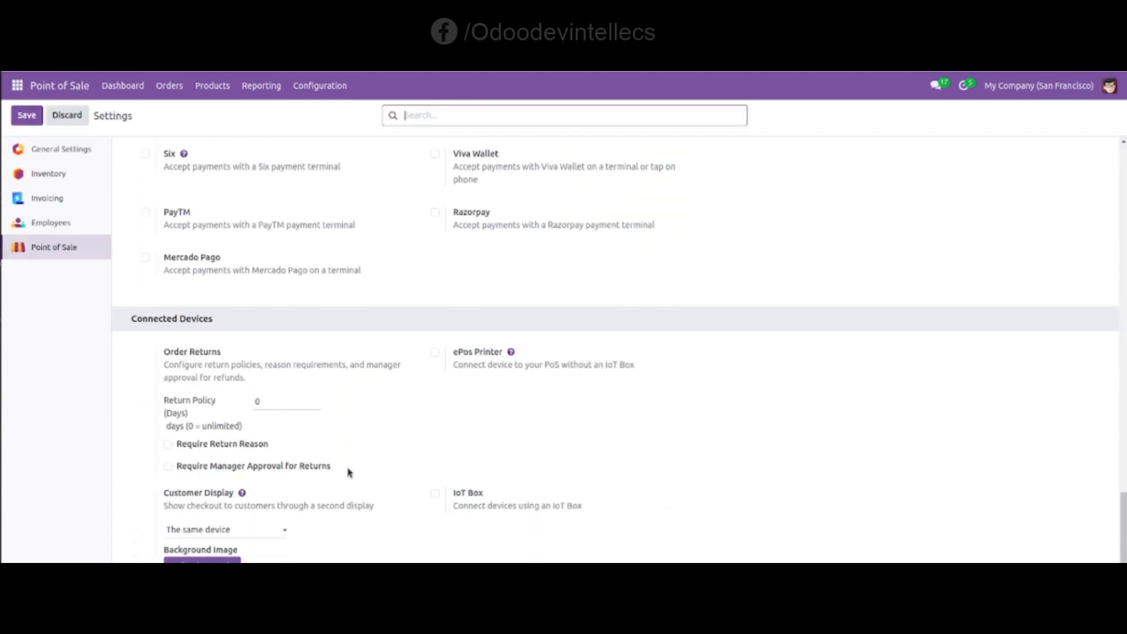
double_click(262, 401)
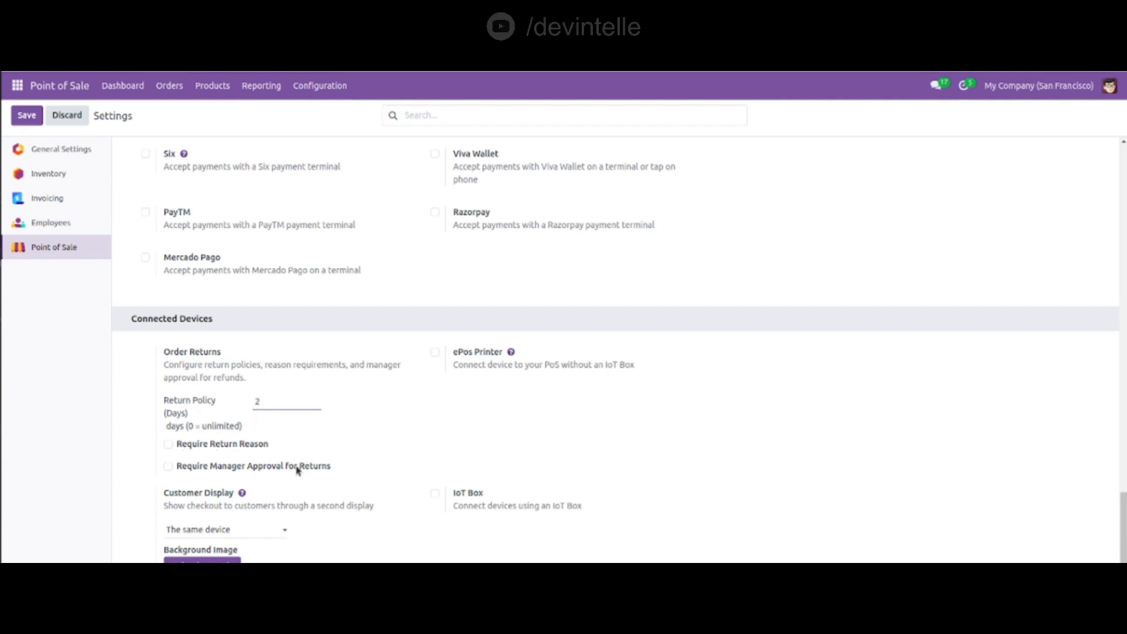
left_click(170, 444)
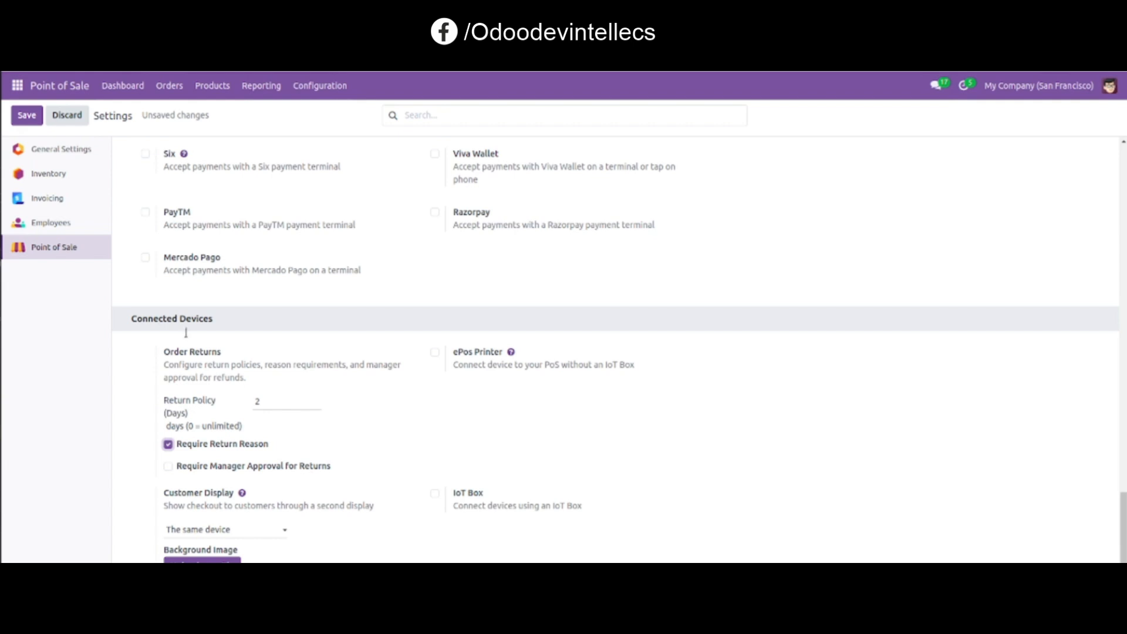
left_click(27, 122)
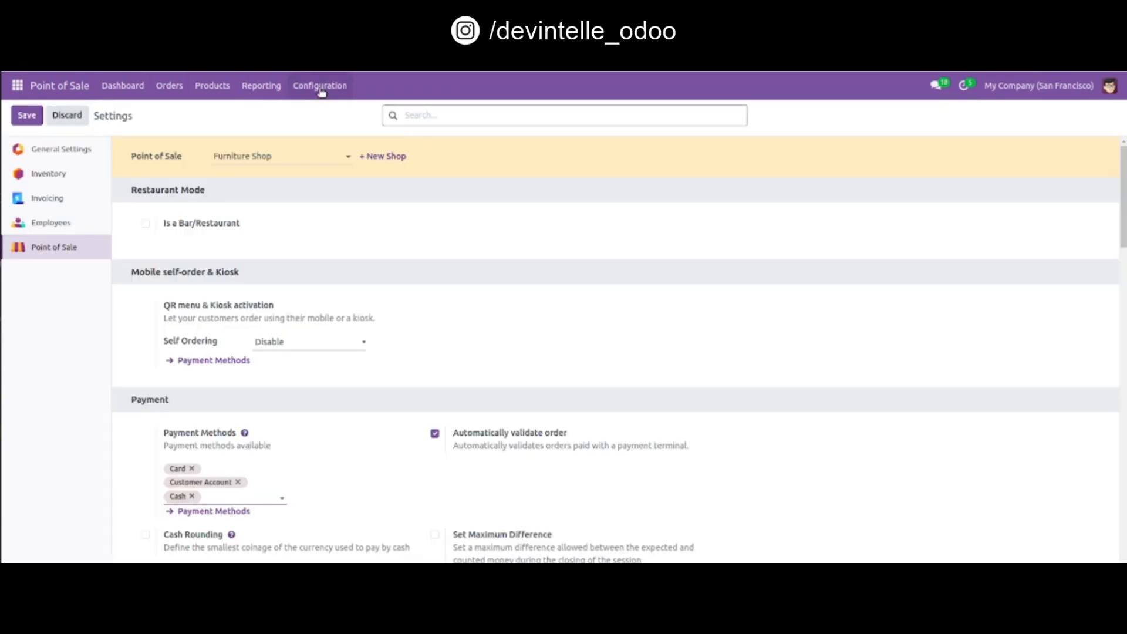
Step: Open the Return Reasons configuration list
left_click(321, 89)
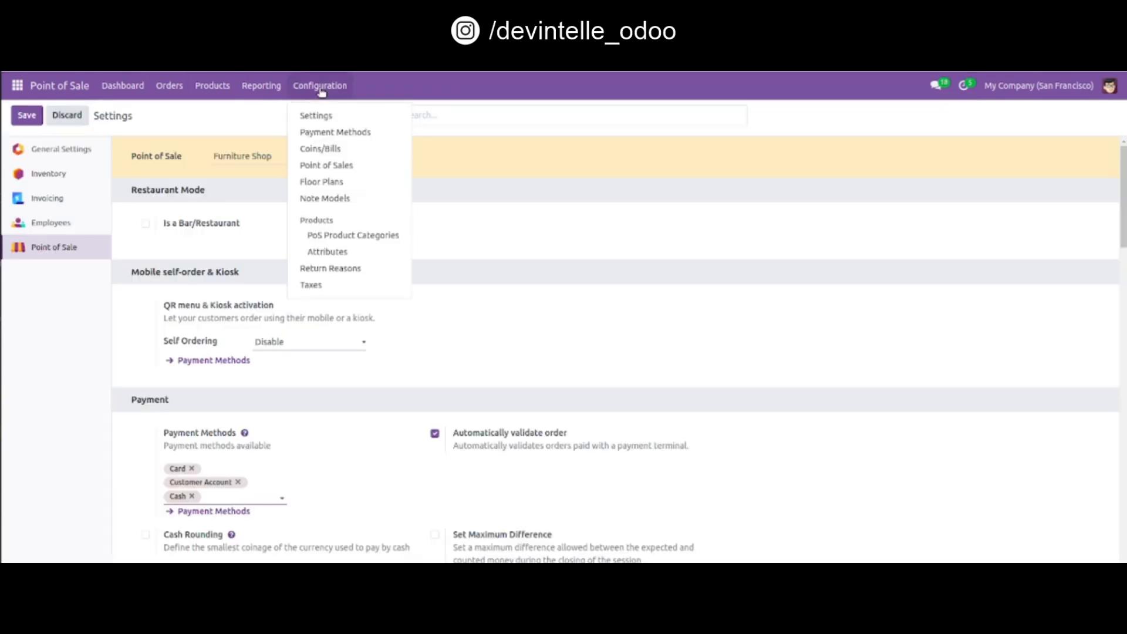
left_click(337, 270)
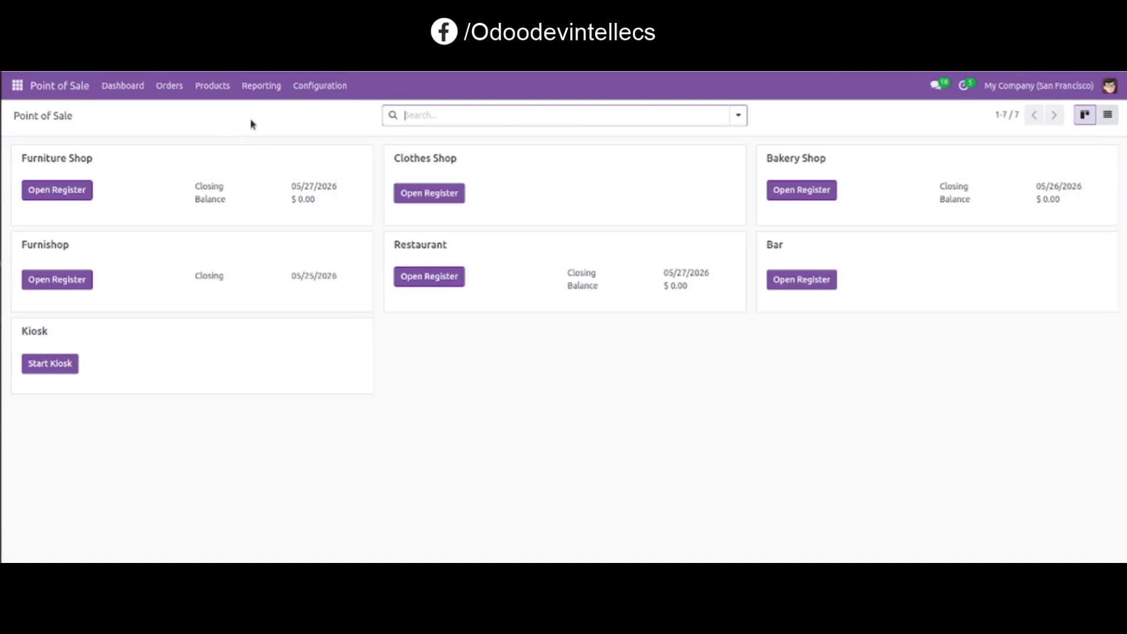
Step: Mark the Acoustic Bloc Screens product as Non-Returnable in POS and save it
left_click(213, 91)
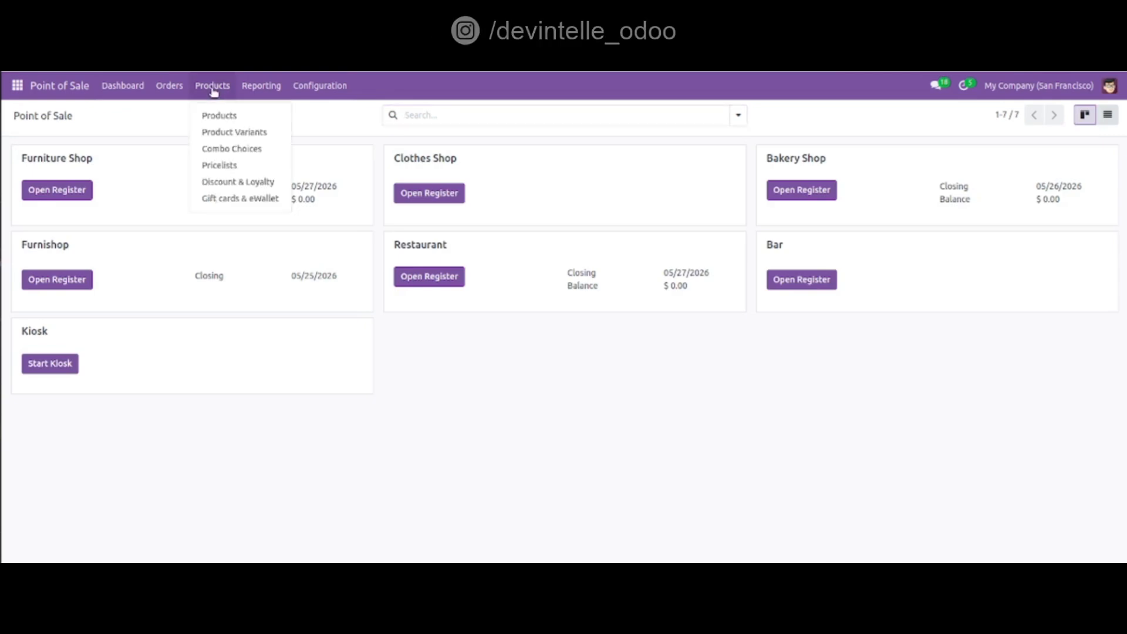
left_click(226, 119)
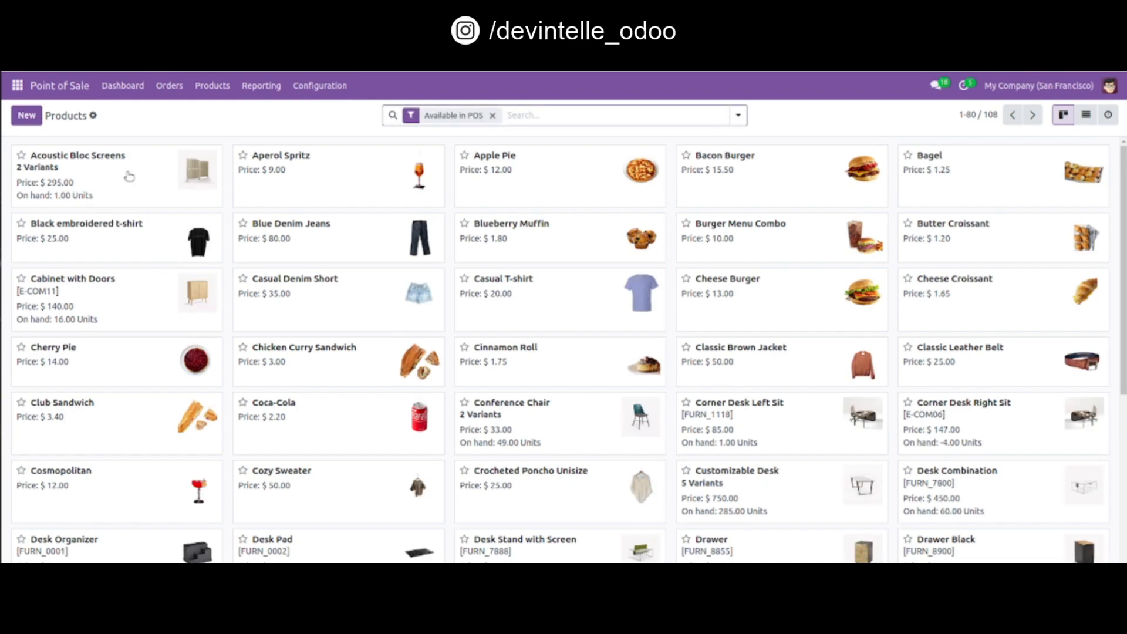
left_click(142, 179)
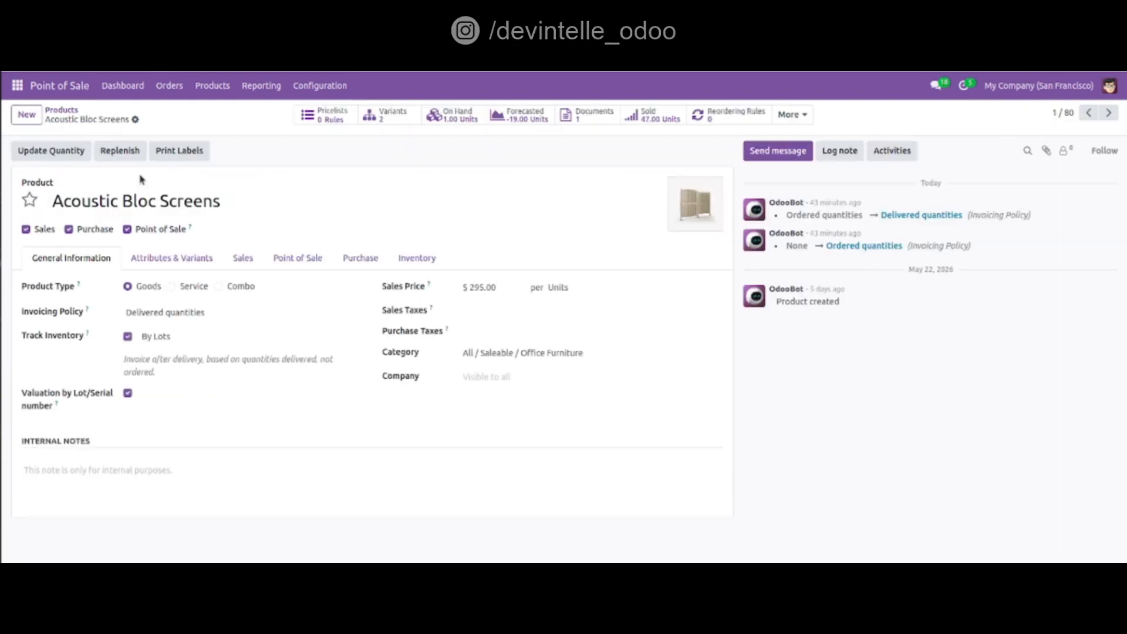
left_click(292, 263)
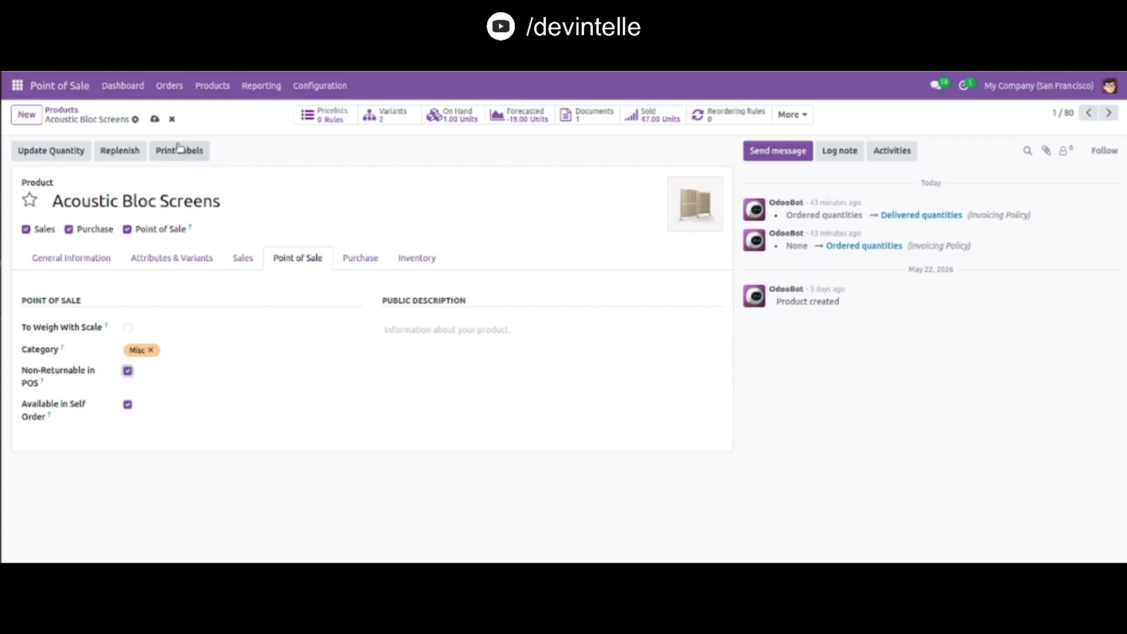
left_click(153, 119)
Step: Open the Furniture Shop register with the default opening cash
left_click(112, 86)
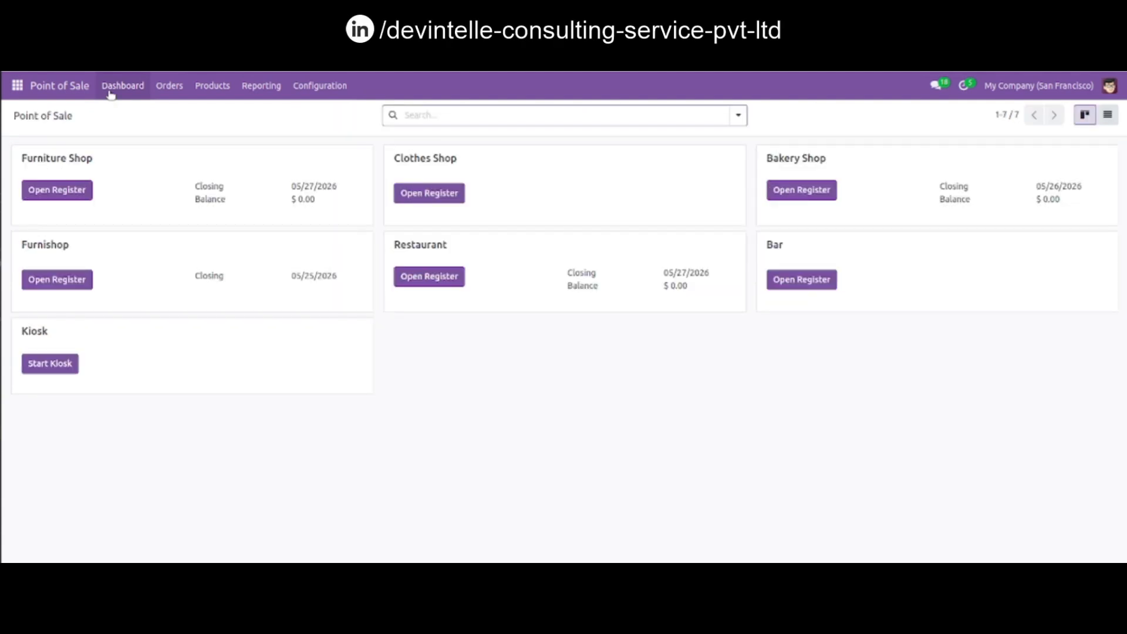
left_click(66, 190)
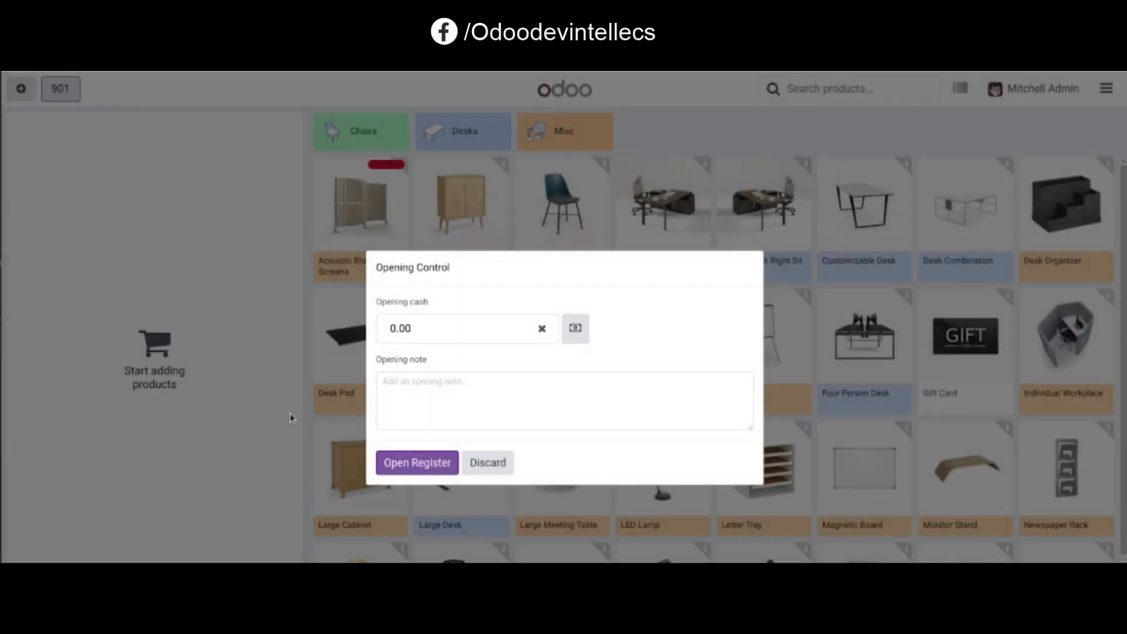
left_click(416, 463)
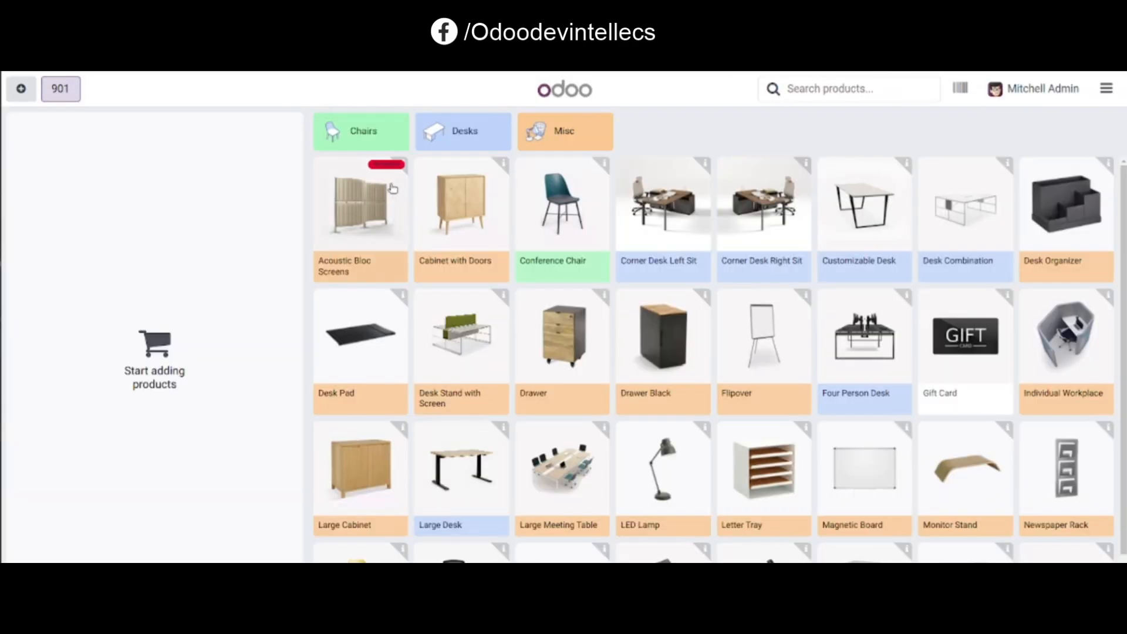
Step: Add the Acoustic Bloc Screens wood variant to the order with lot number 789
left_click(372, 230)
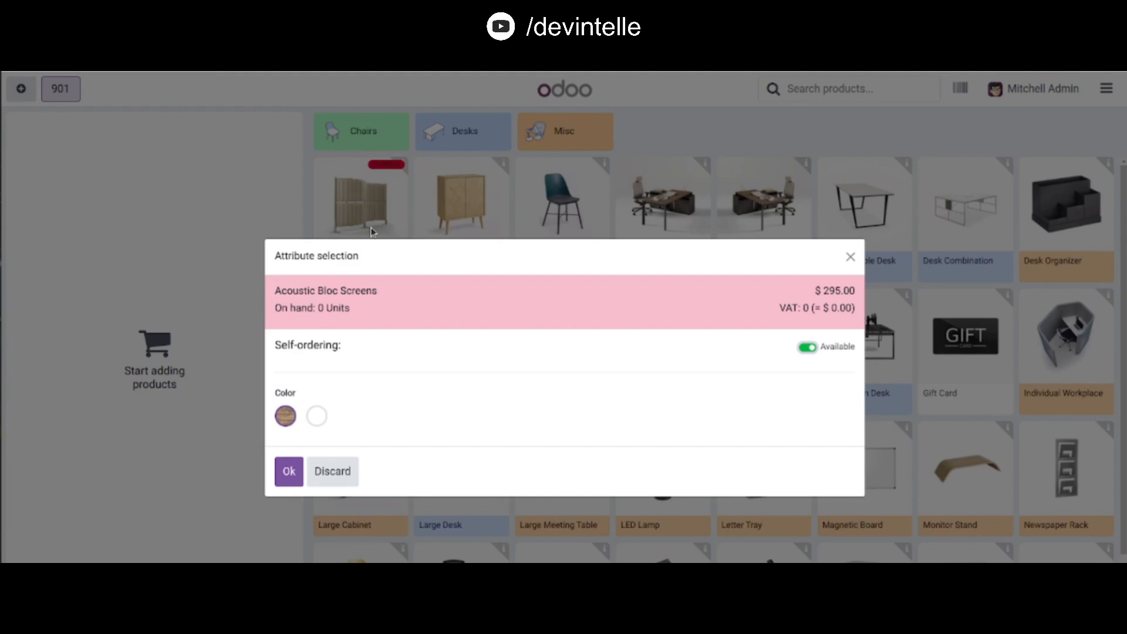
left_click(288, 470)
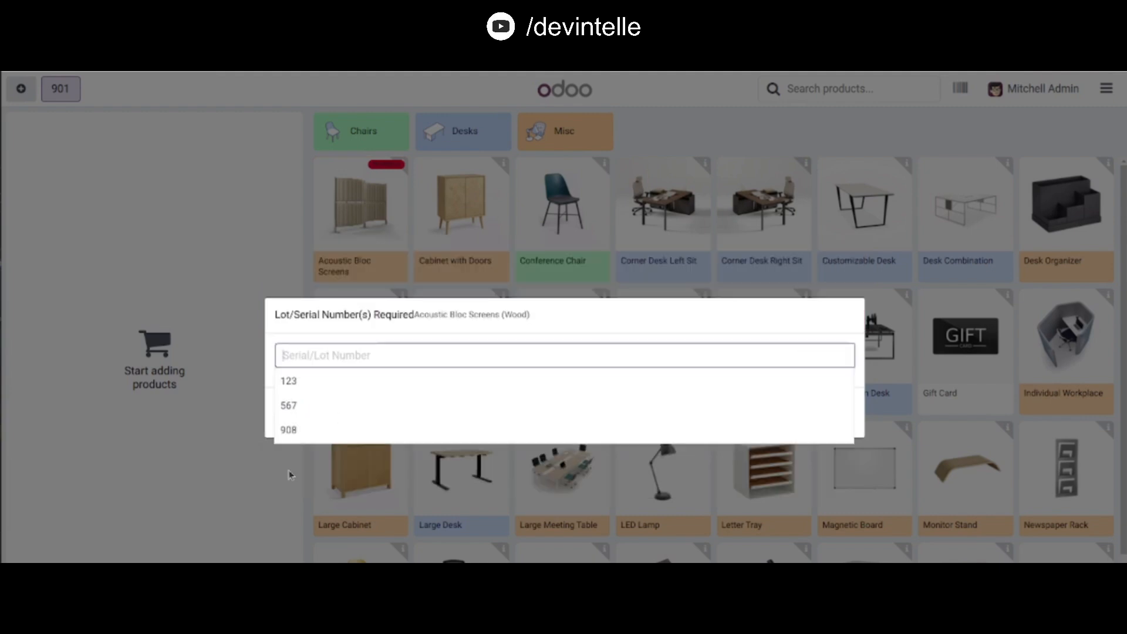
type("789")
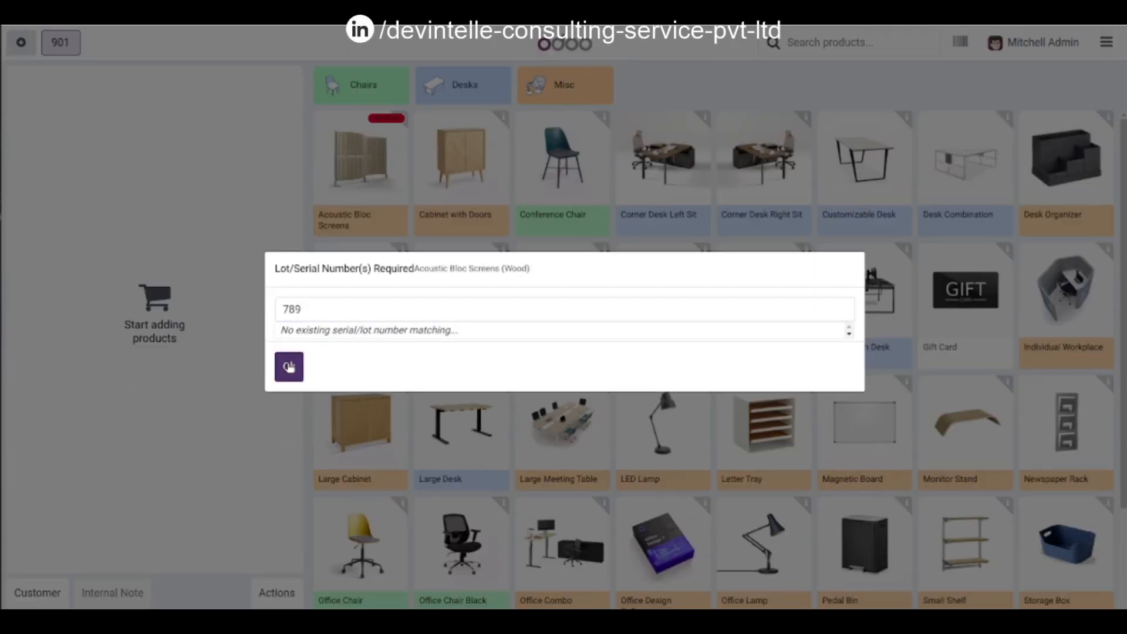
left_click(289, 366)
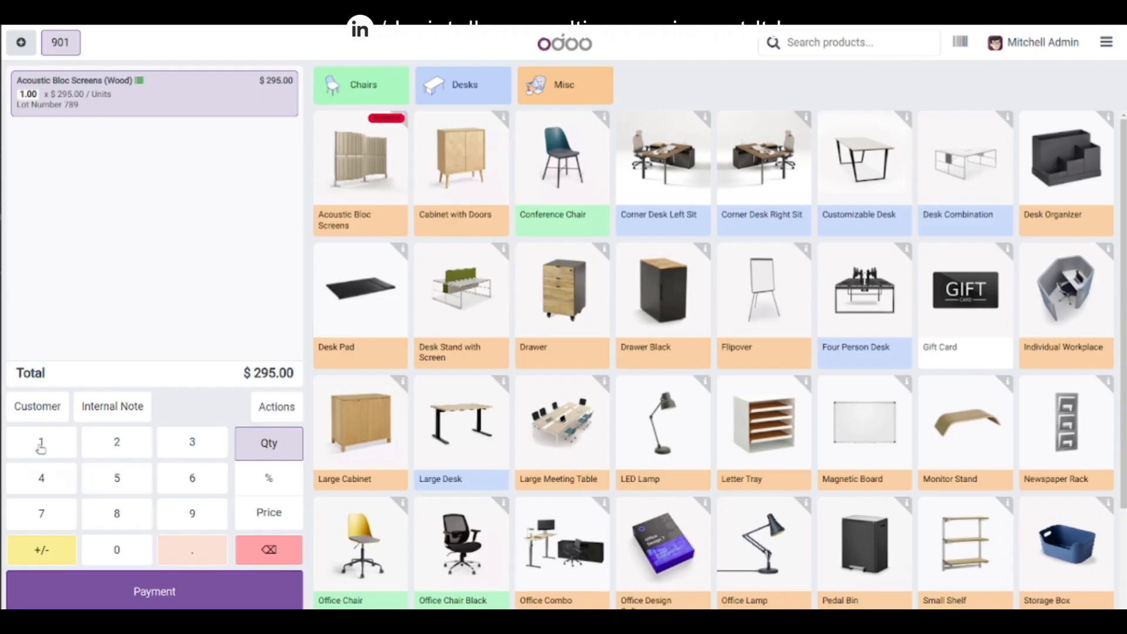
Step: Assign a customer from the customer list to the order and proceed to payment
left_click(37, 405)
scroll(411, 464, "down", 15)
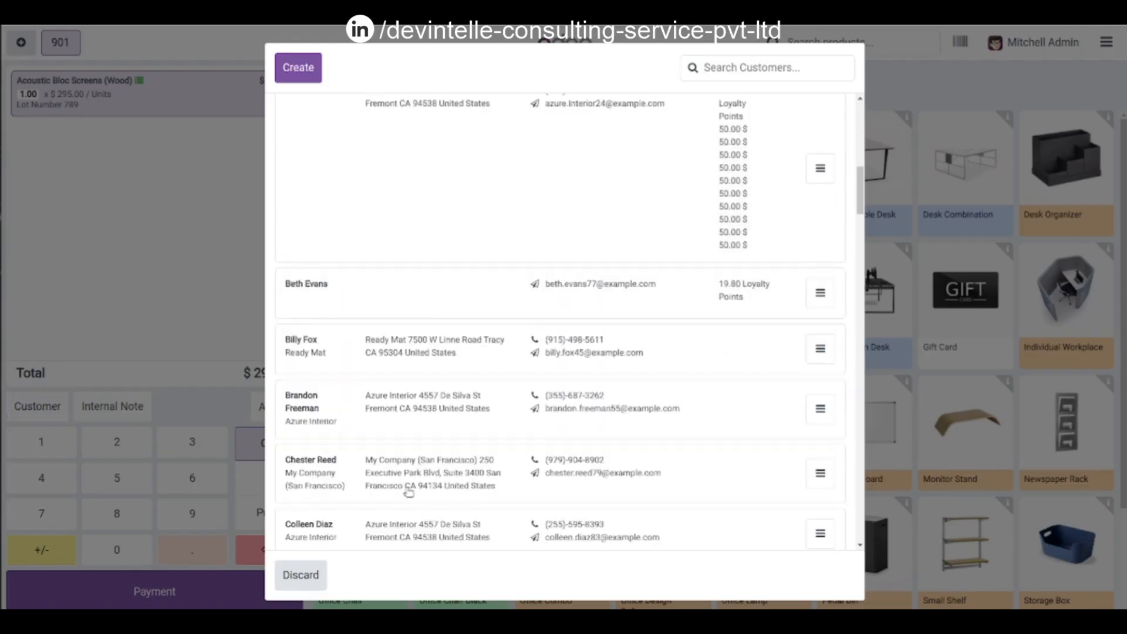
left_click(464, 308)
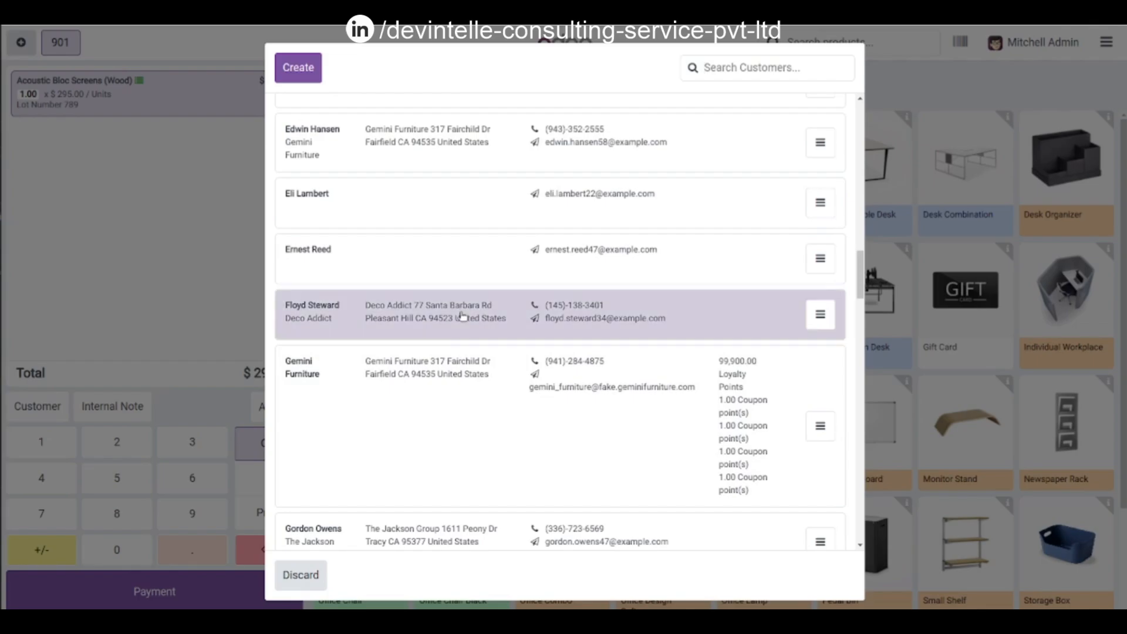
left_click(130, 592)
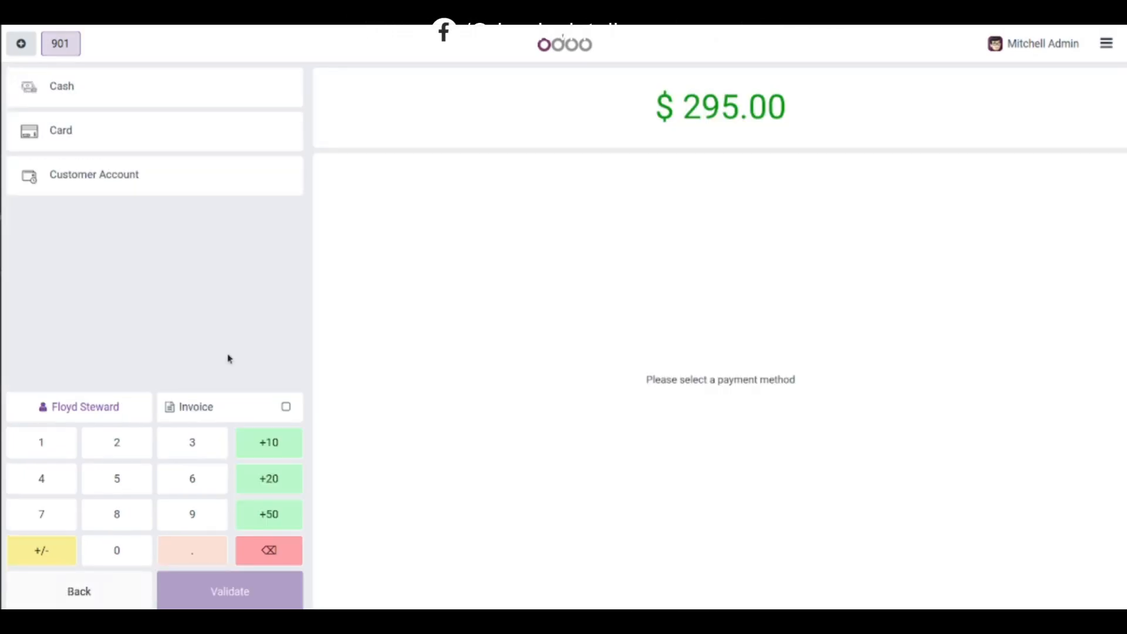
Step: Pay the full amount with Customer Account and validate the order
left_click(167, 186)
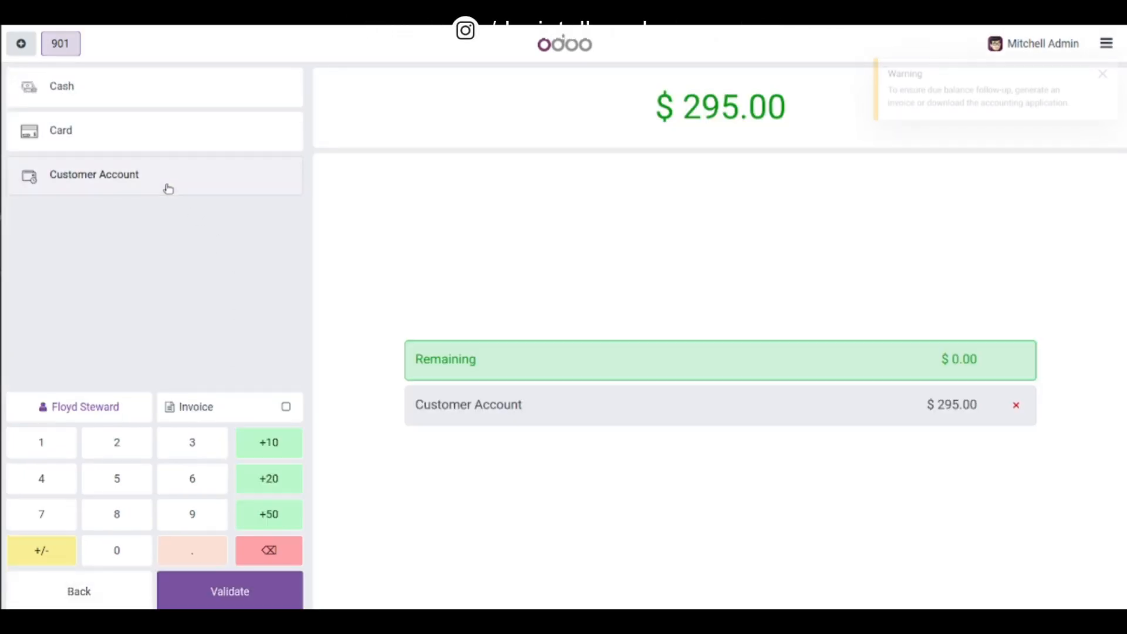
left_click(230, 592)
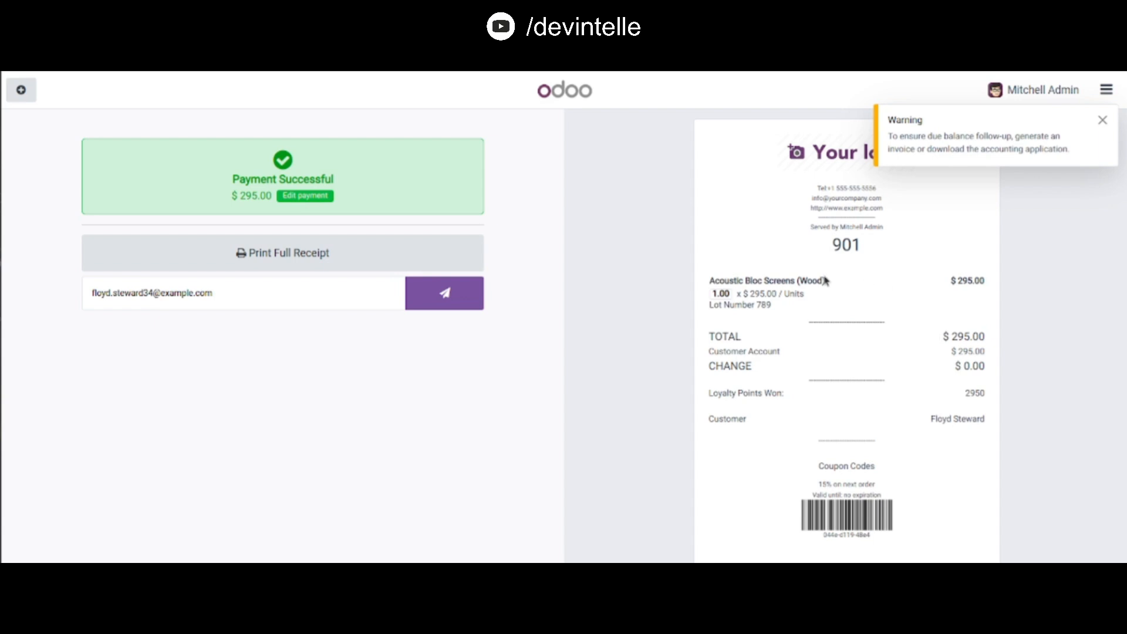
Step: Open the orders list and filter it to show Paid orders
left_click(1102, 121)
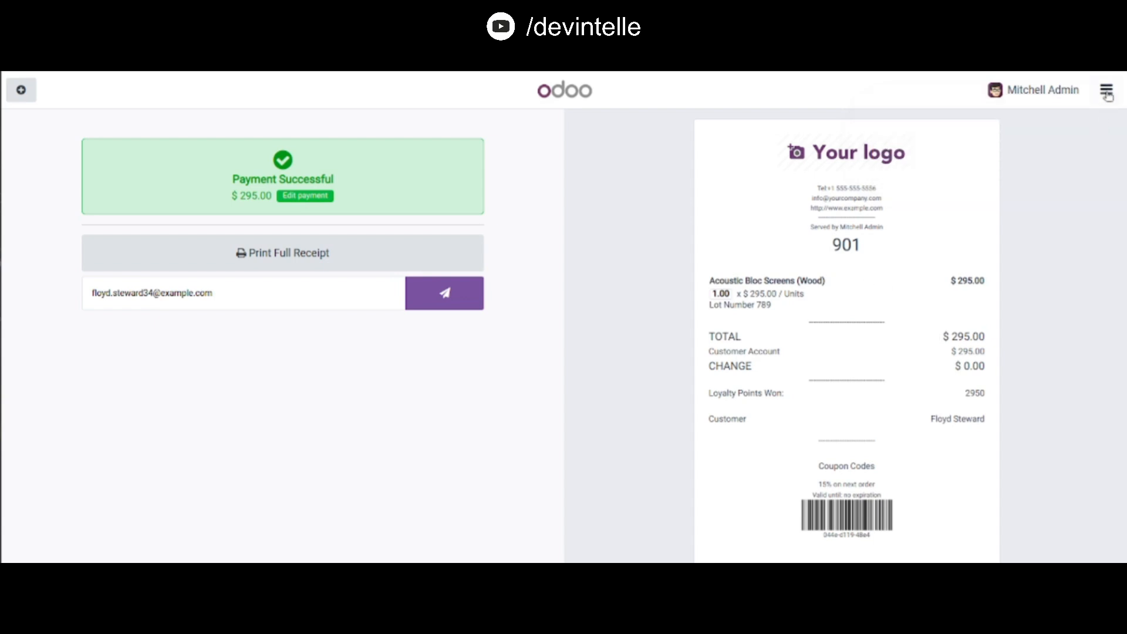
left_click(1105, 89)
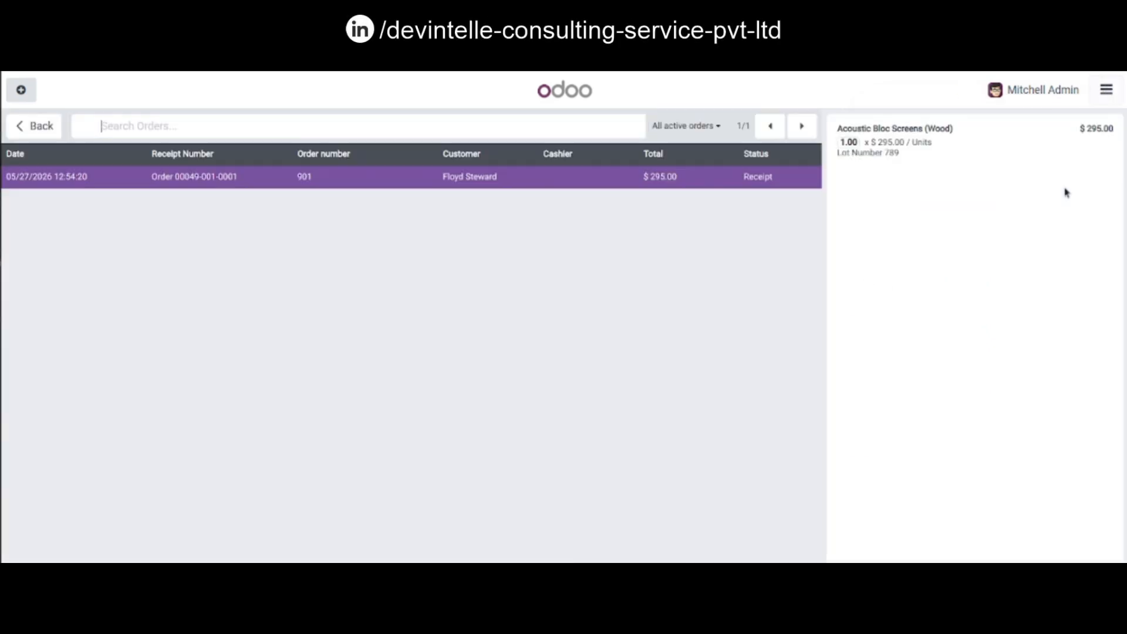
left_click(1064, 189)
left_click(713, 125)
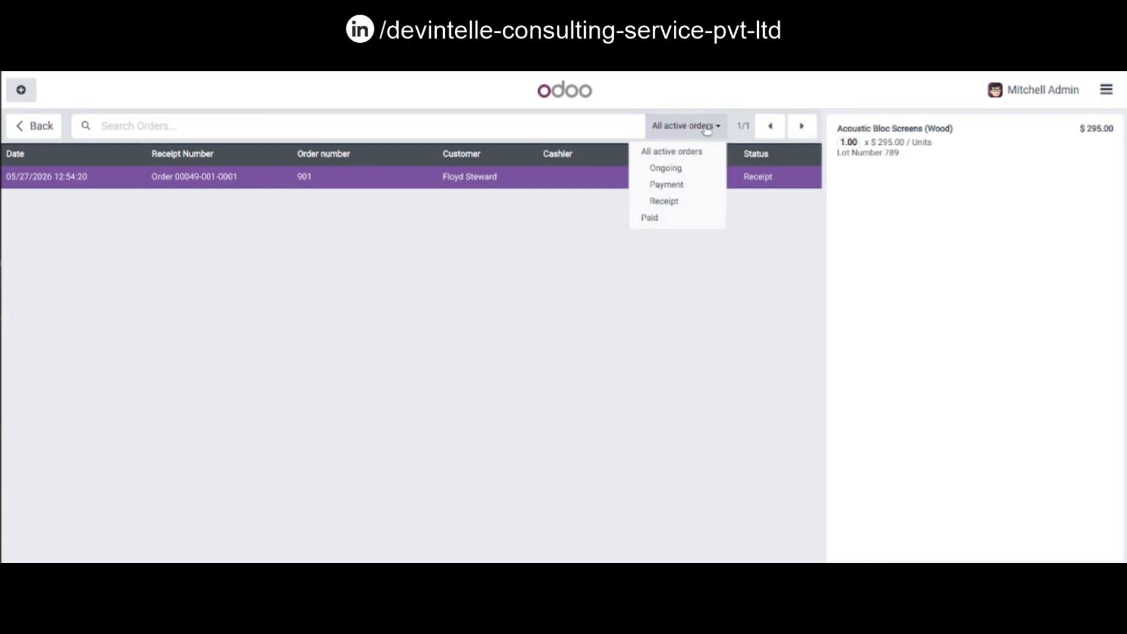
left_click(691, 217)
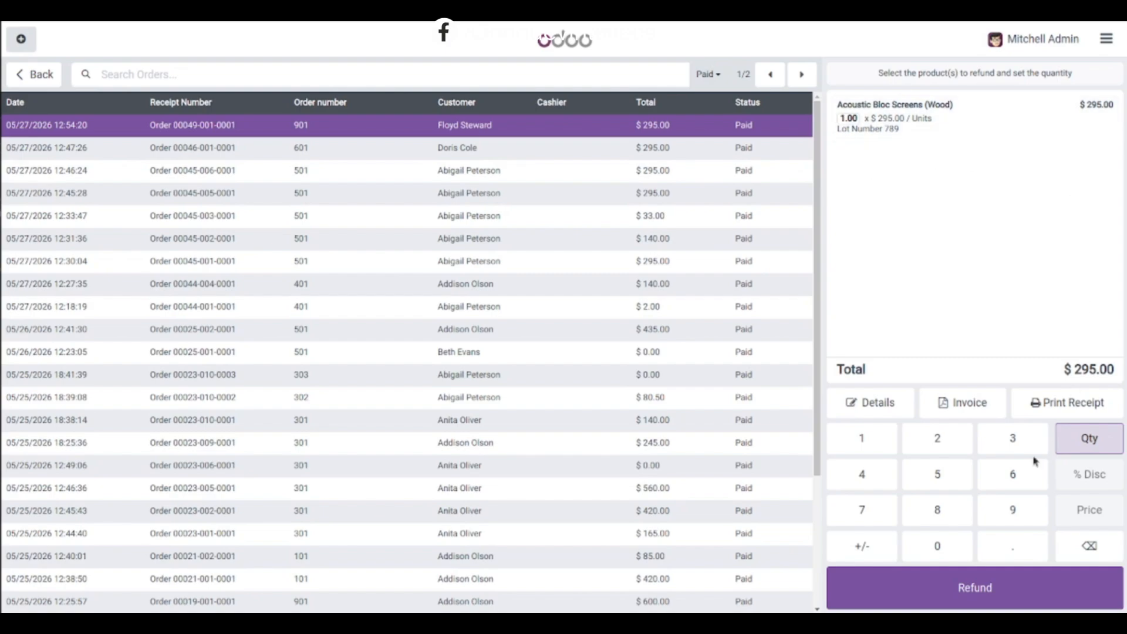
Step: Try to refund the Acoustic Bloc Screens line of the latest paid order
left_click(979, 593)
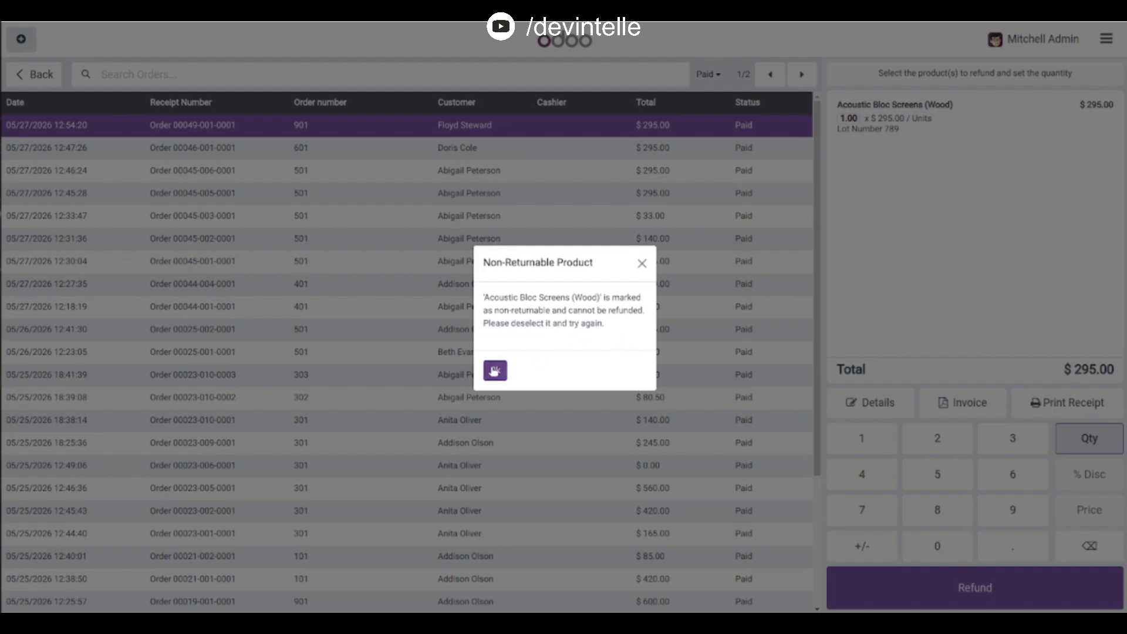
left_click(494, 371)
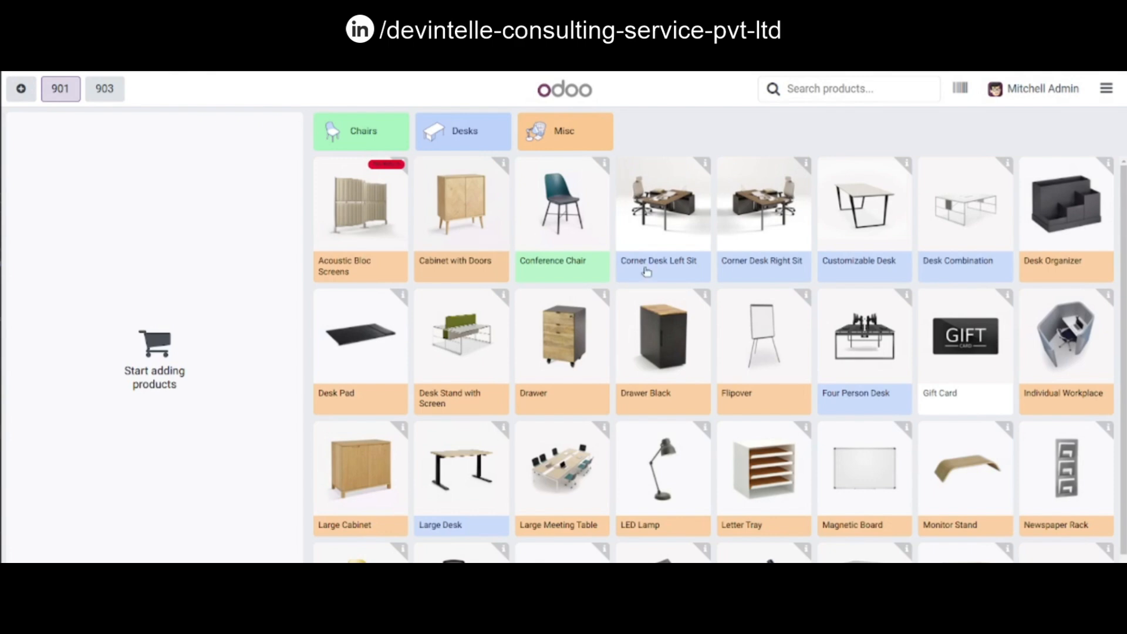
Step: Sell a Corner Desk Left Sit to Gemini Furniture, paying with Customer Account
left_click(708, 205)
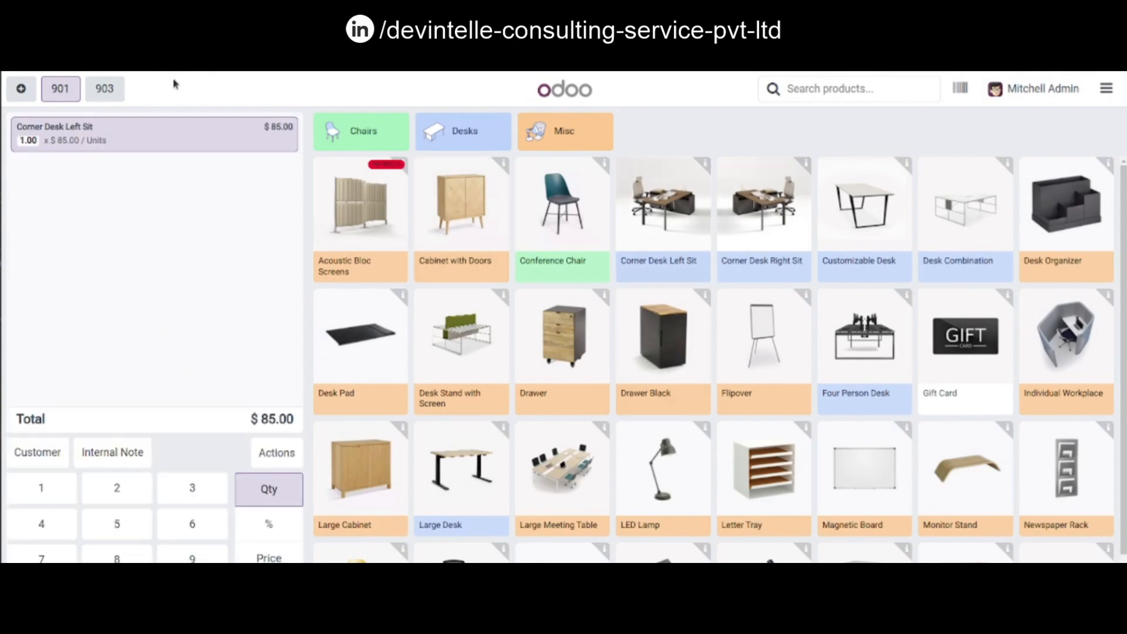
left_click(37, 452)
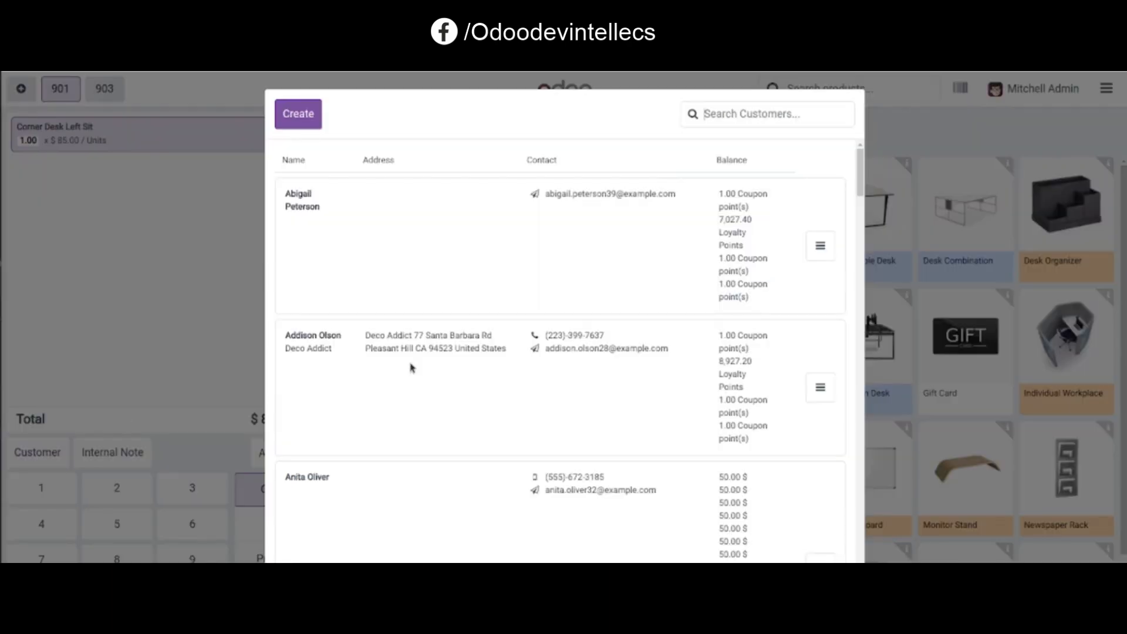
scroll(552, 418, "down", 5)
scroll(552, 418, "down", 5)
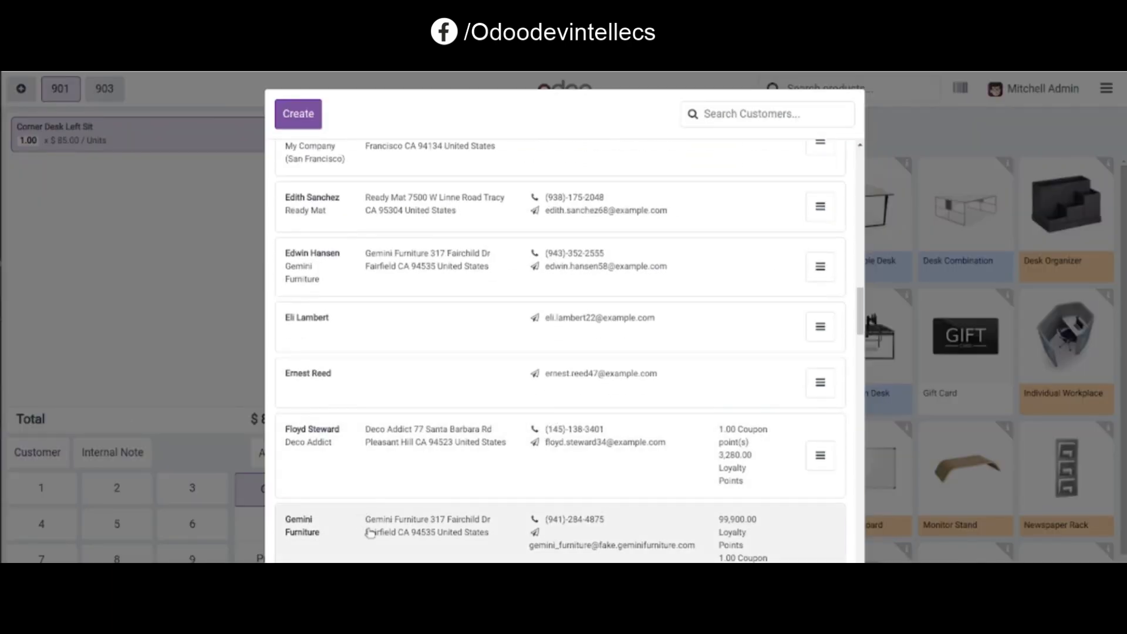
left_click(371, 533)
left_click(258, 616)
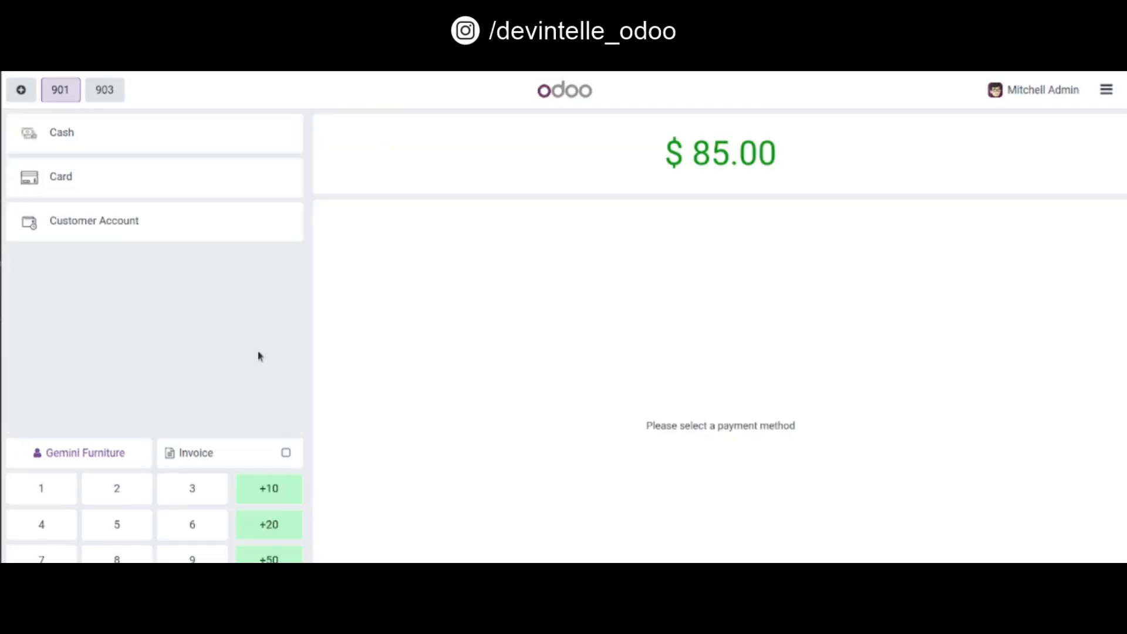
left_click(178, 216)
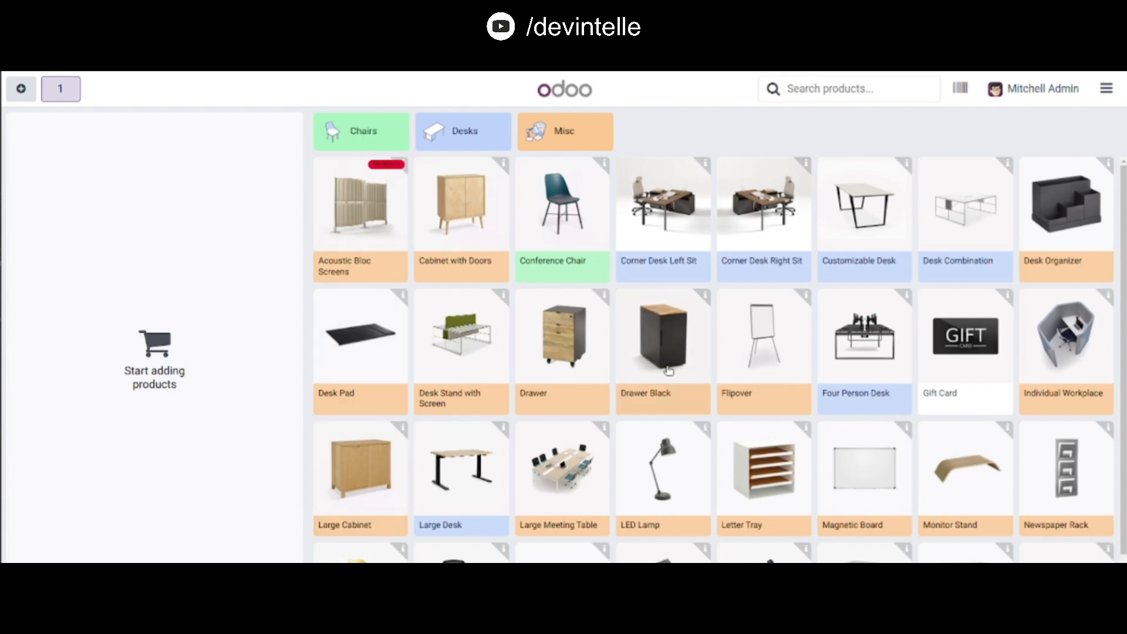
Step: Sell a Drawer to a customer from the list, paying the full amount with Customer Account and validating
left_click(562, 349)
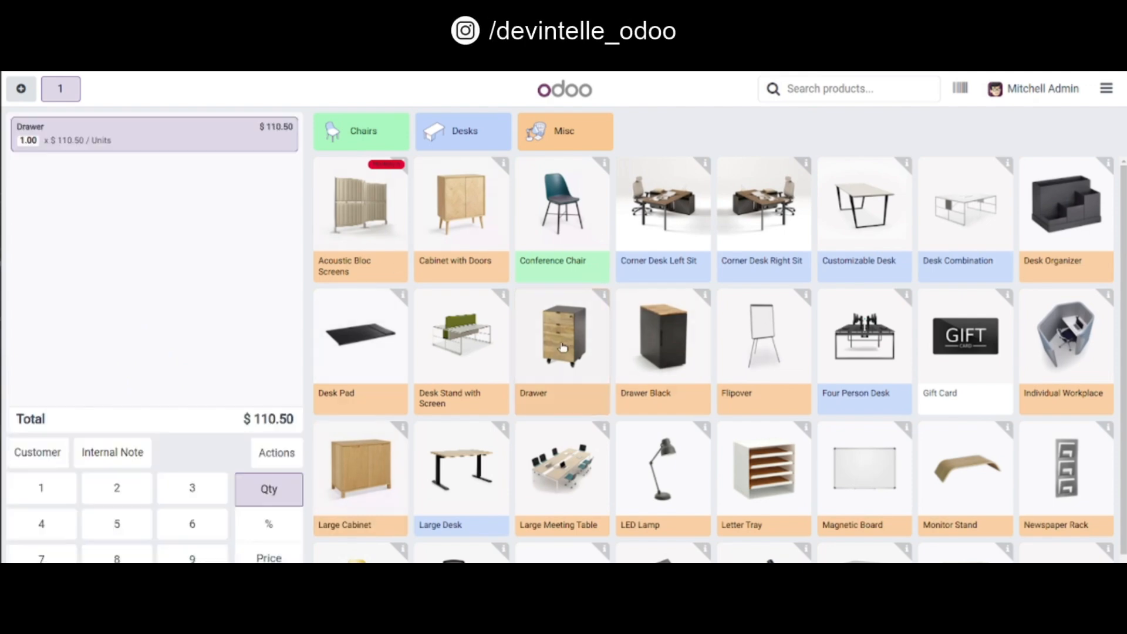
left_click(25, 399)
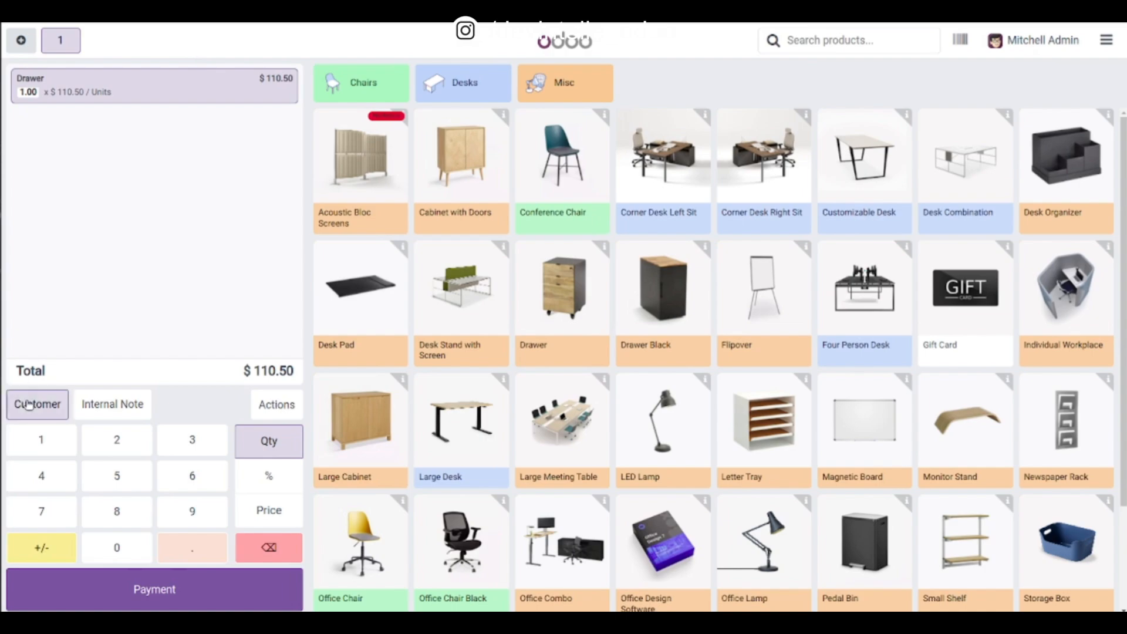
scroll(404, 350, "down", 5)
scroll(404, 350, "down", 5)
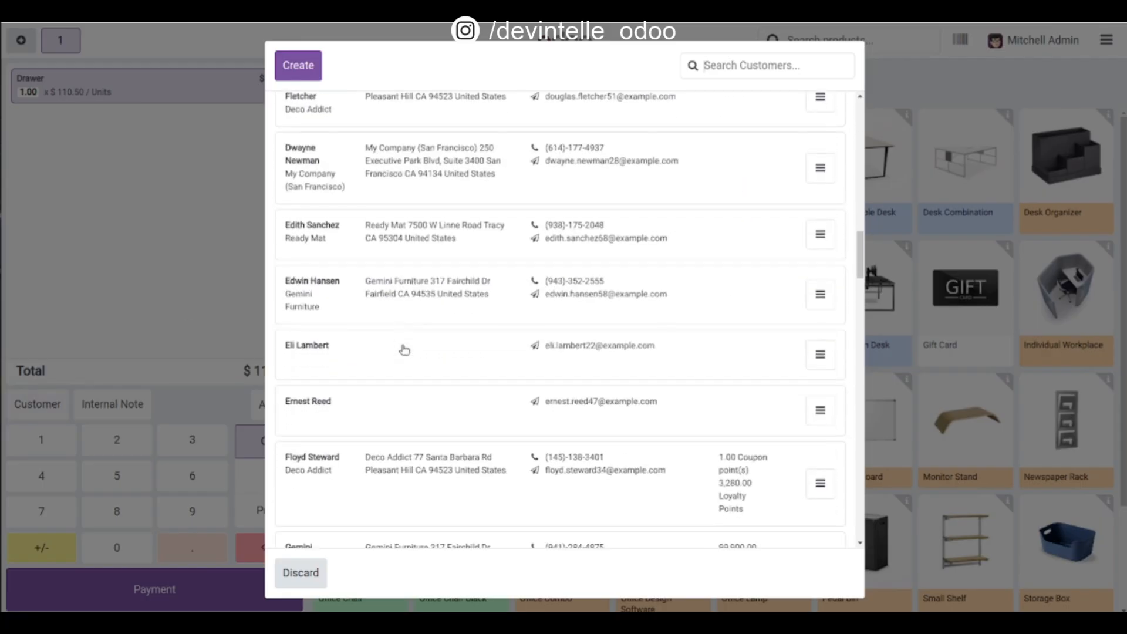
left_click(359, 354)
left_click(176, 603)
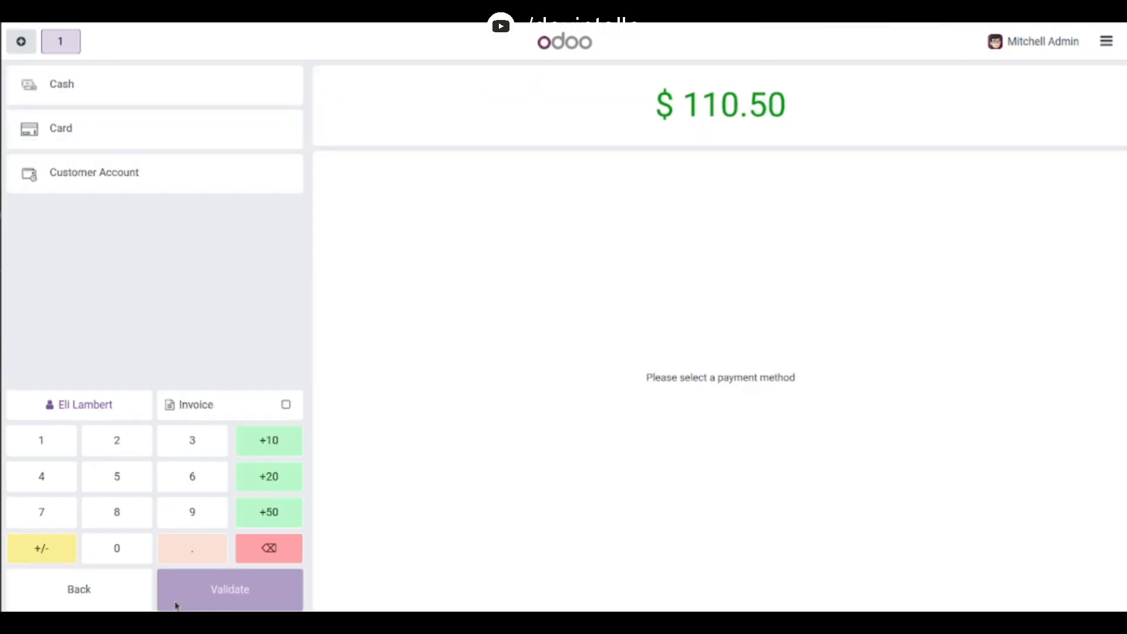
left_click(147, 179)
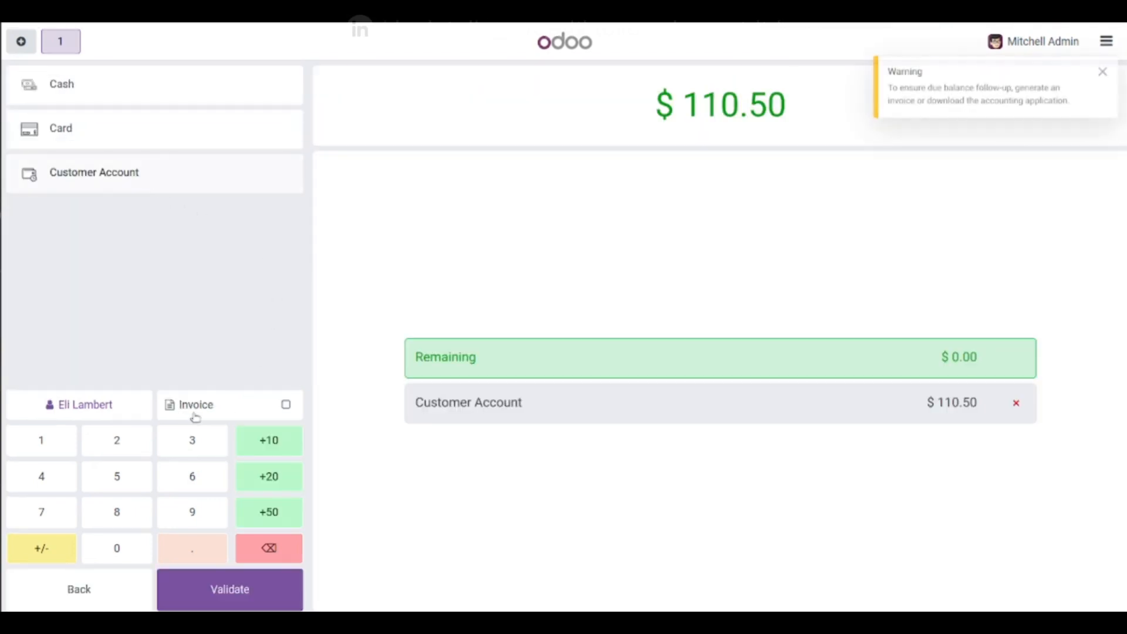
left_click(219, 586)
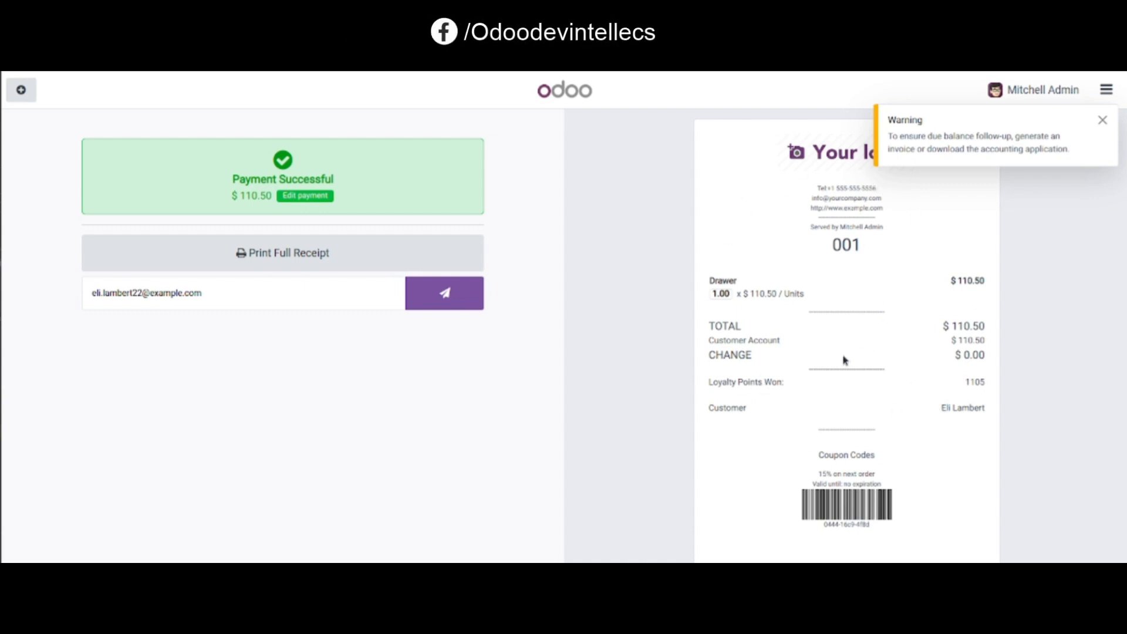
Step: Open the orders list and filter it to show Paid orders
left_click(1105, 91)
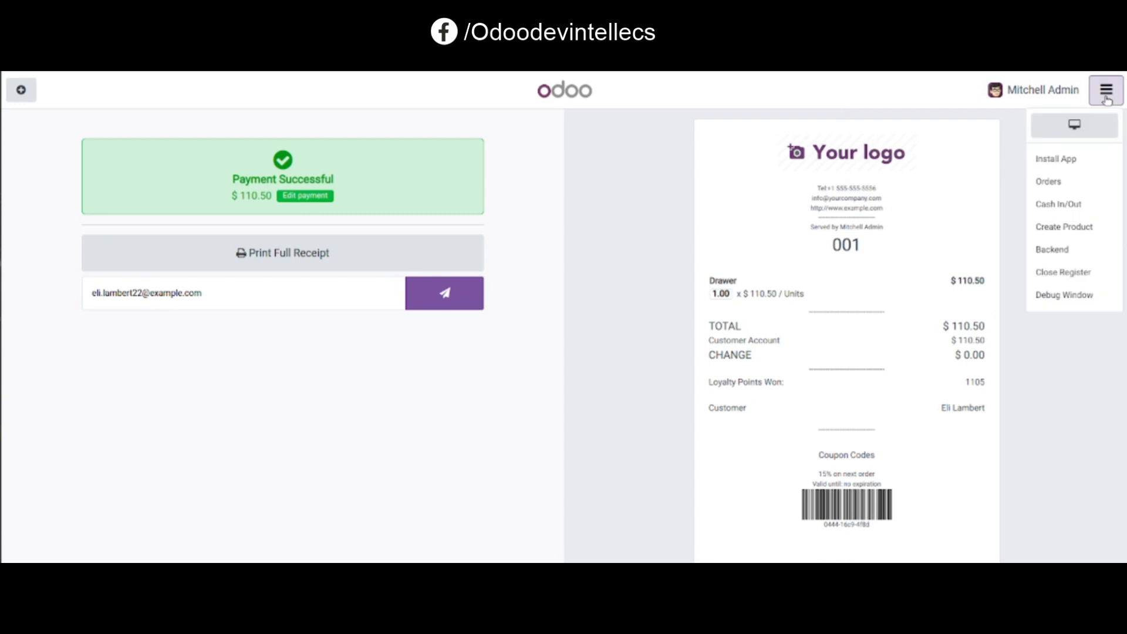
left_click(1048, 182)
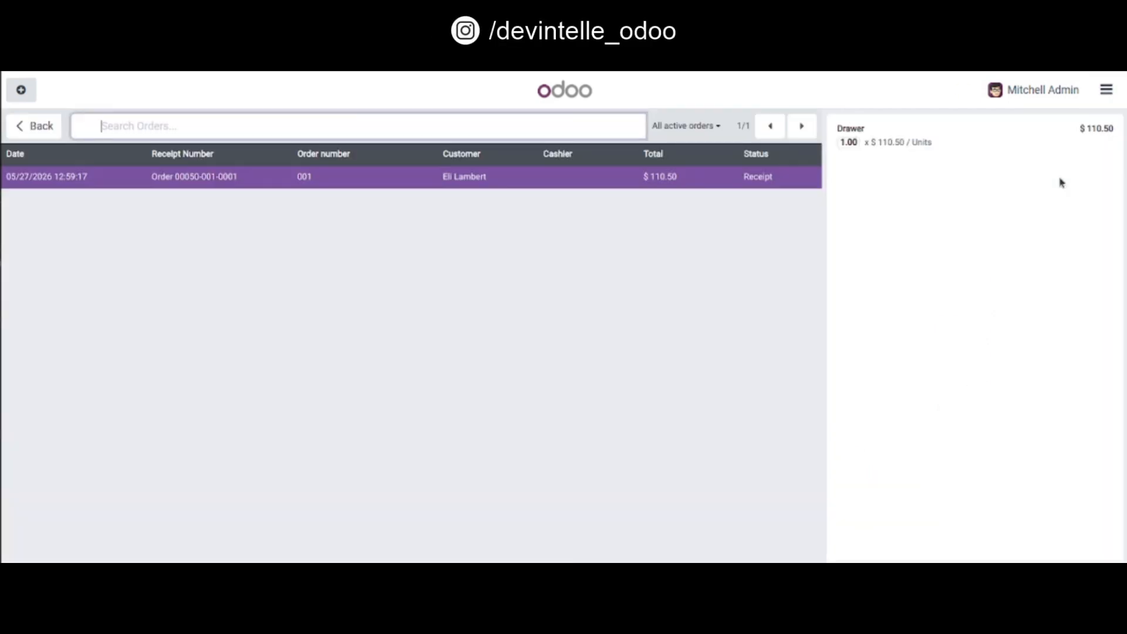
left_click(698, 126)
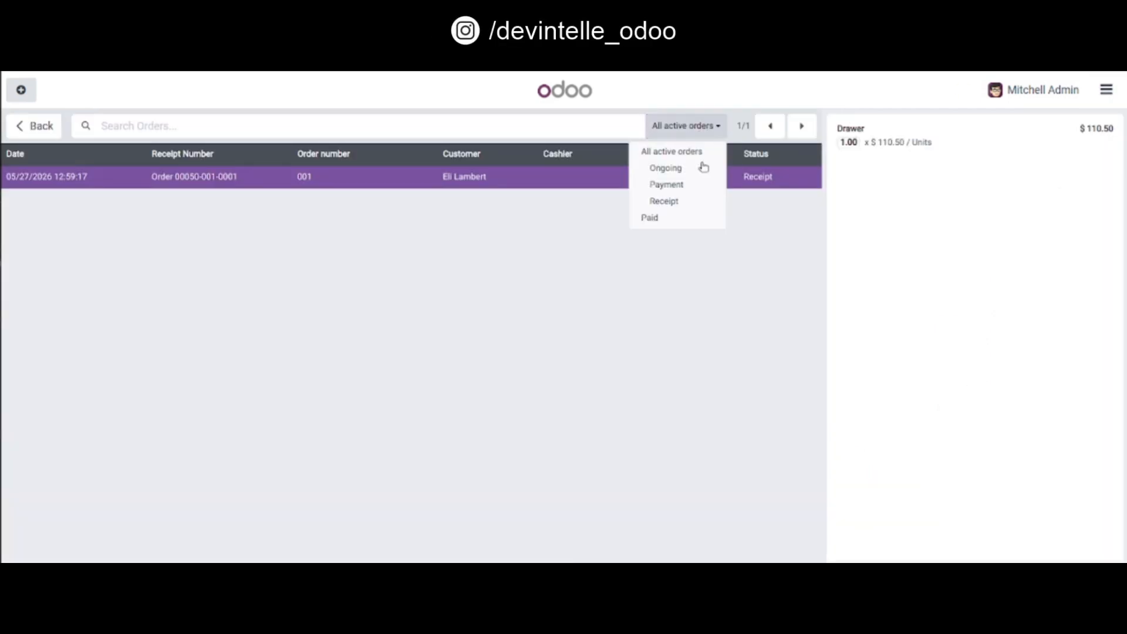
left_click(708, 219)
Step: Refund the Drawer line of the latest paid order with the return reason Wrong Item Received
left_click(906, 178)
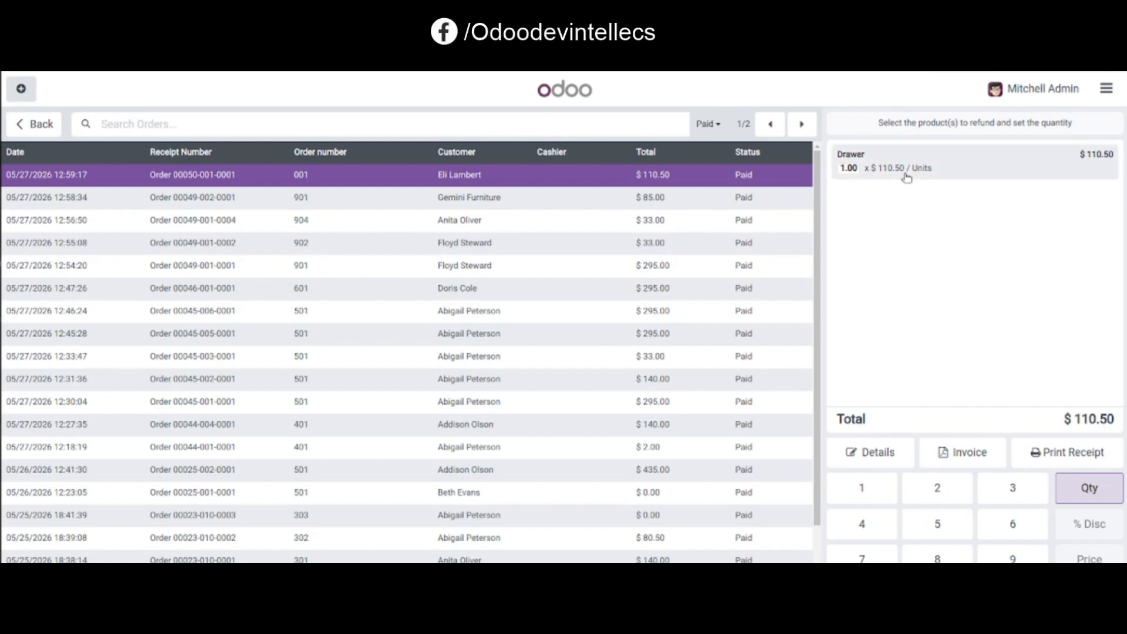
left_click(906, 178)
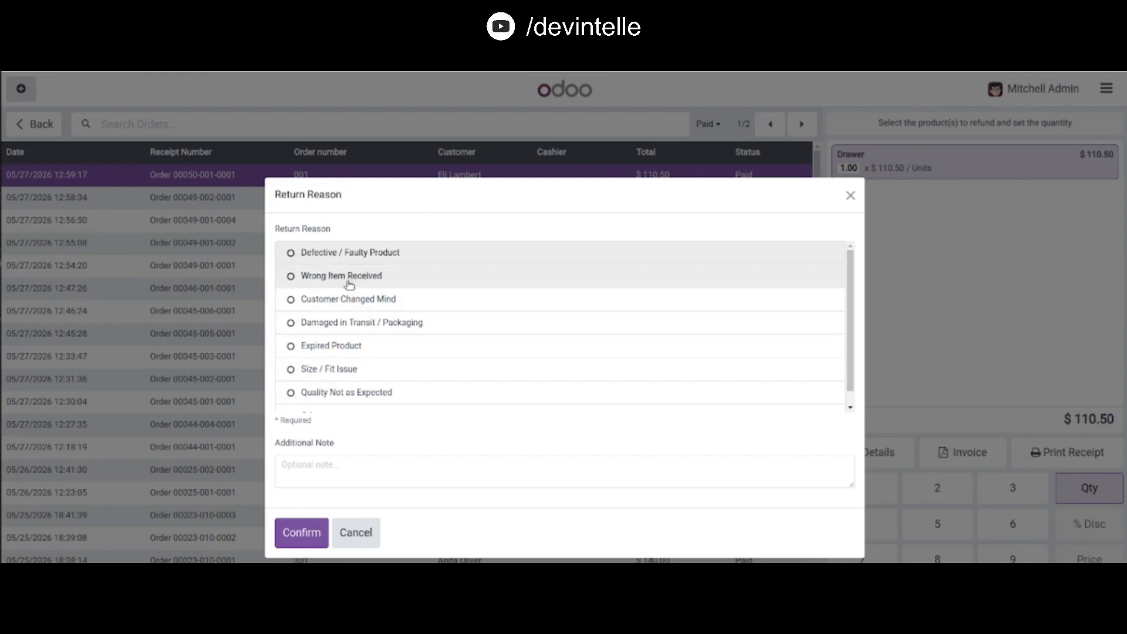
left_click(291, 280)
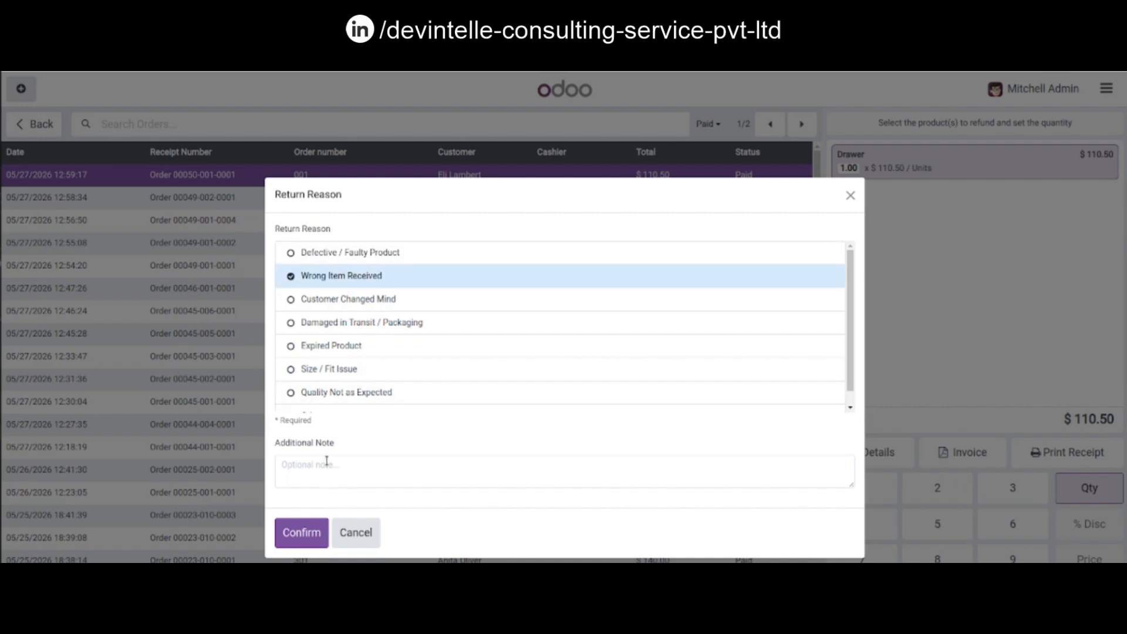
left_click(302, 533)
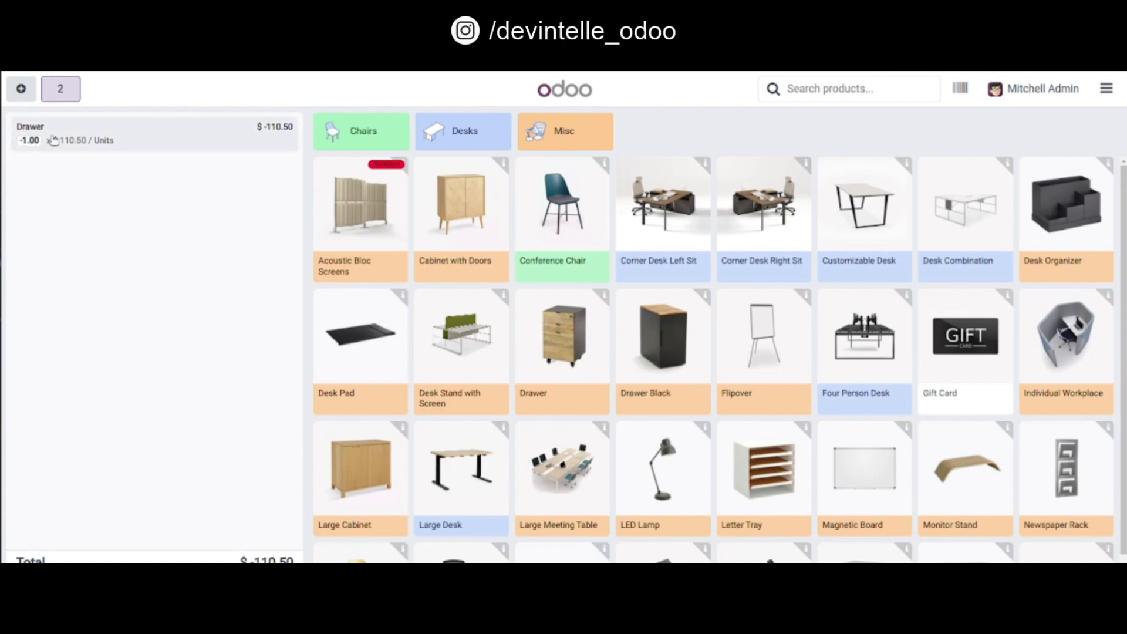
Step: Open the Return Analysis report in the backend and view it as pivot, graph and list
left_click(1106, 90)
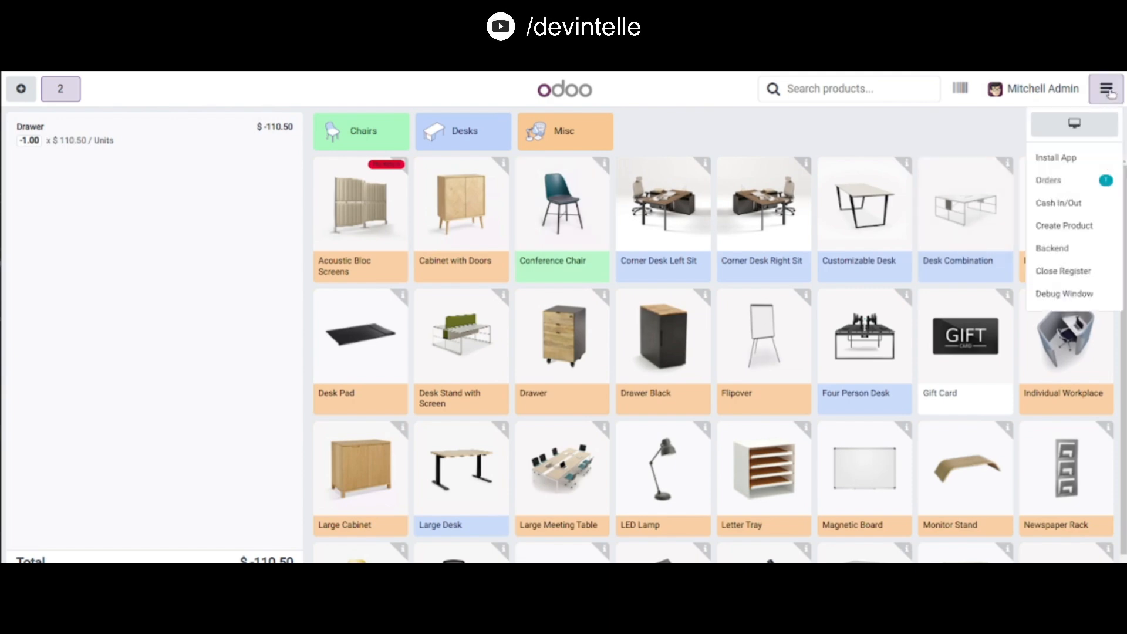
left_click(1055, 249)
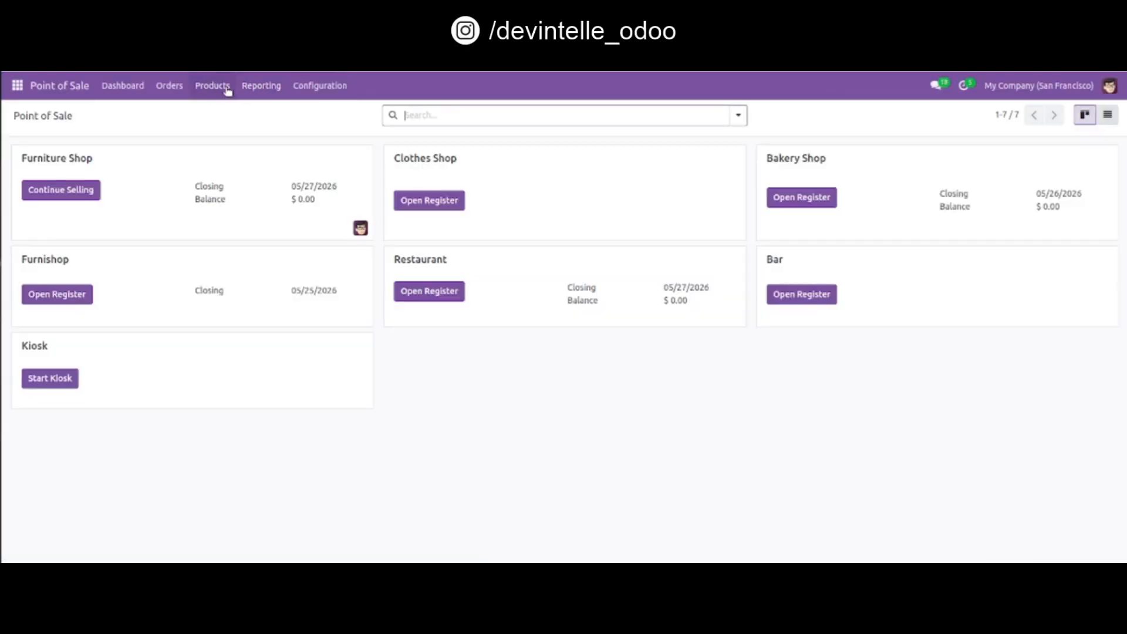
left_click(247, 89)
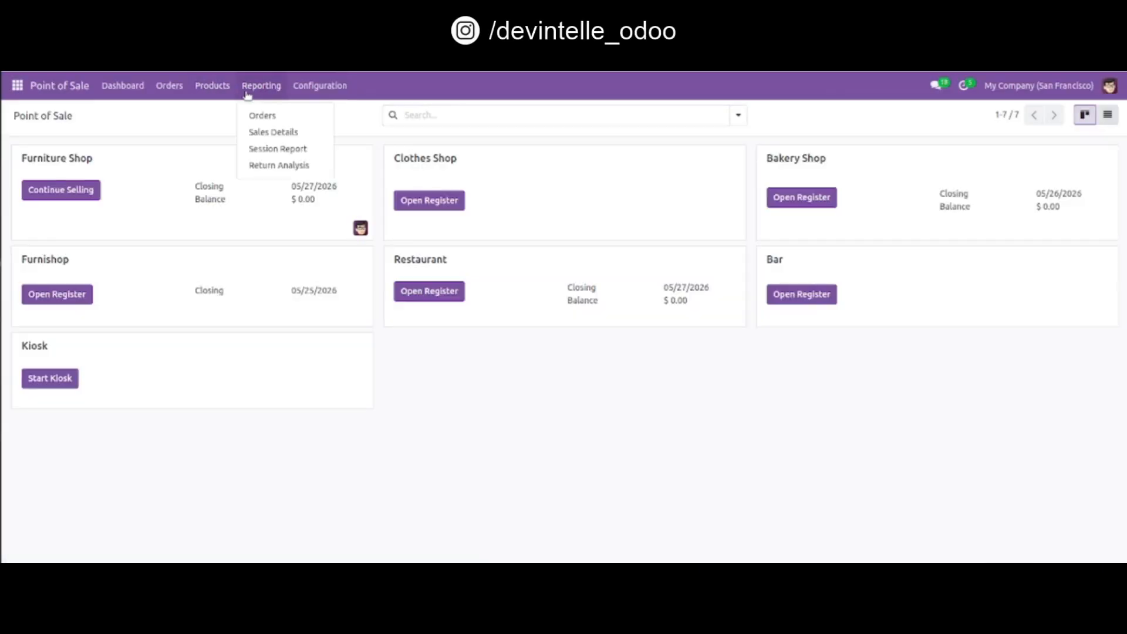
left_click(284, 167)
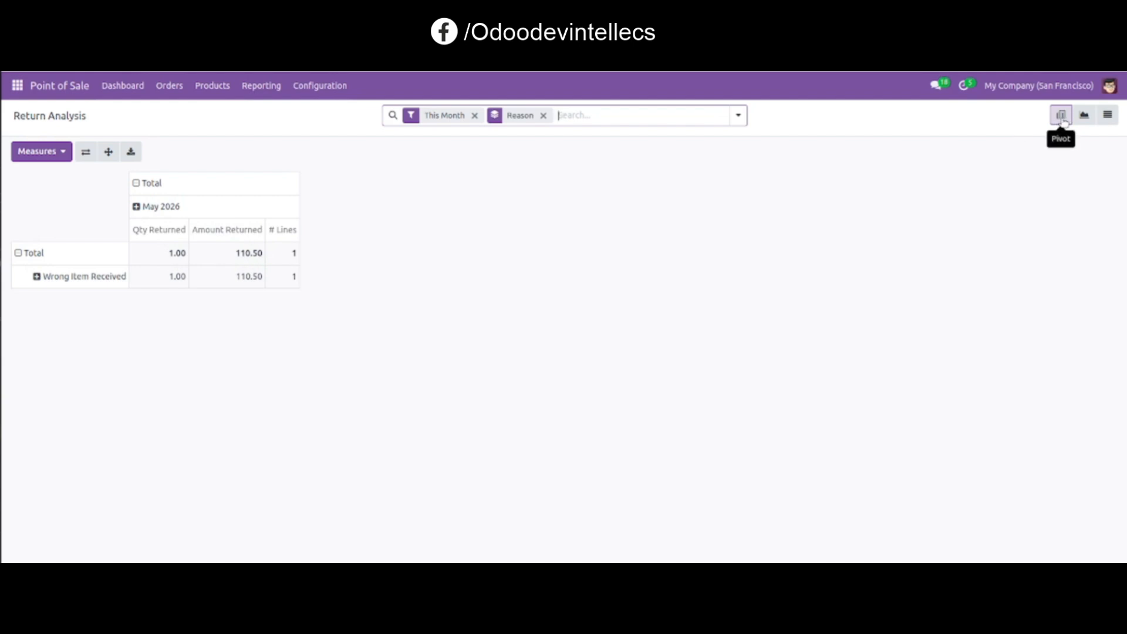
left_click(1083, 117)
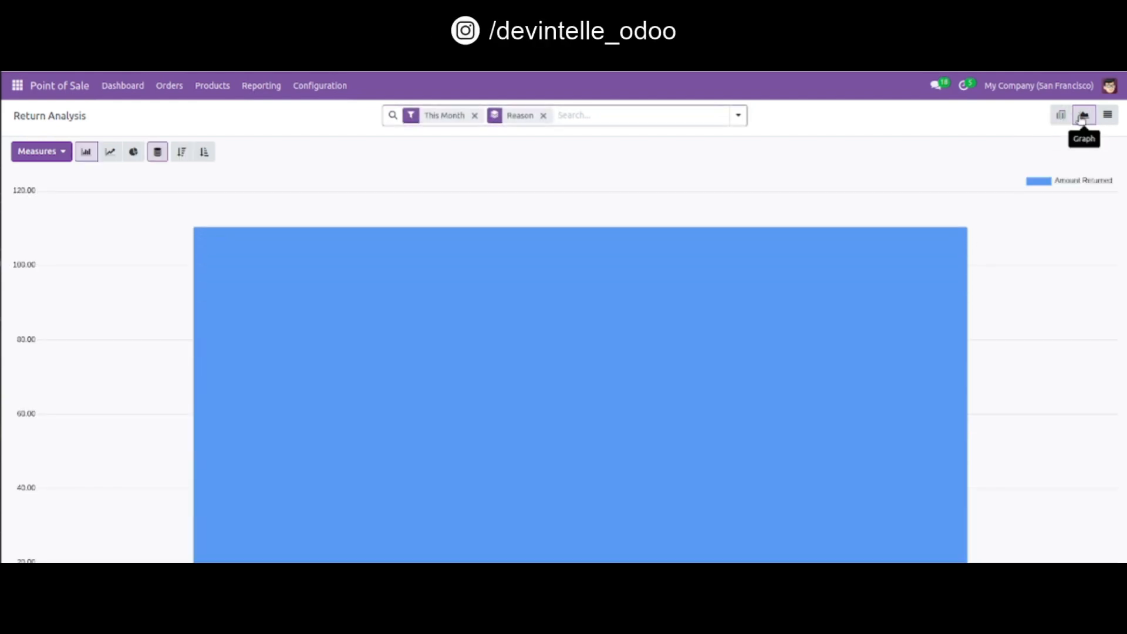
left_click(1107, 115)
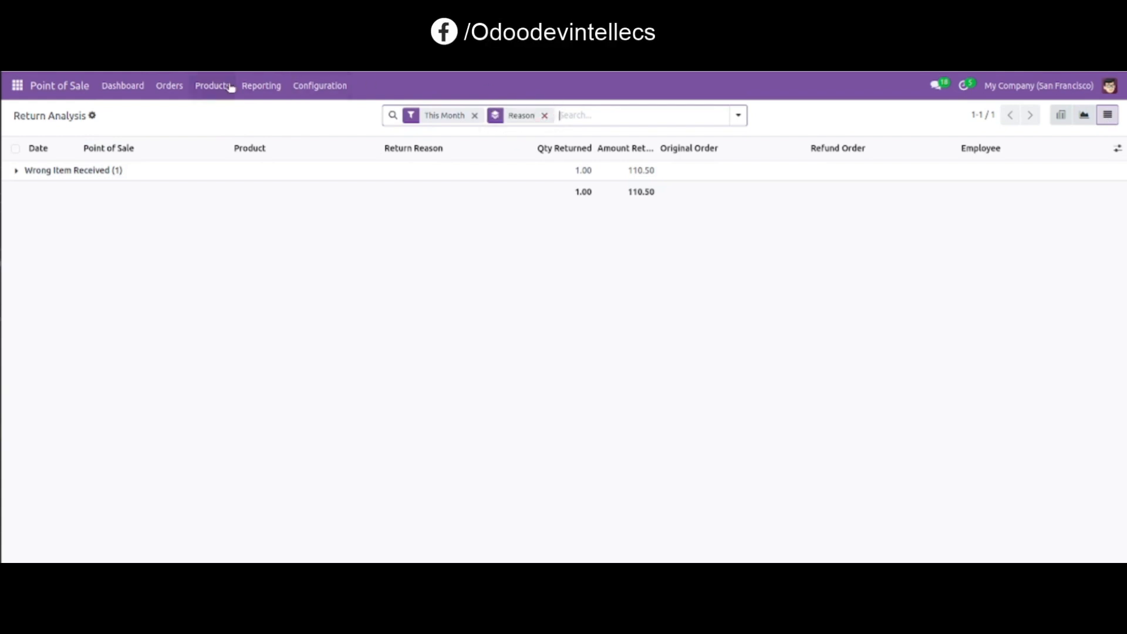
Step: Resume selling in the Furniture Shop and open the orders list filtered to Paid orders
left_click(125, 87)
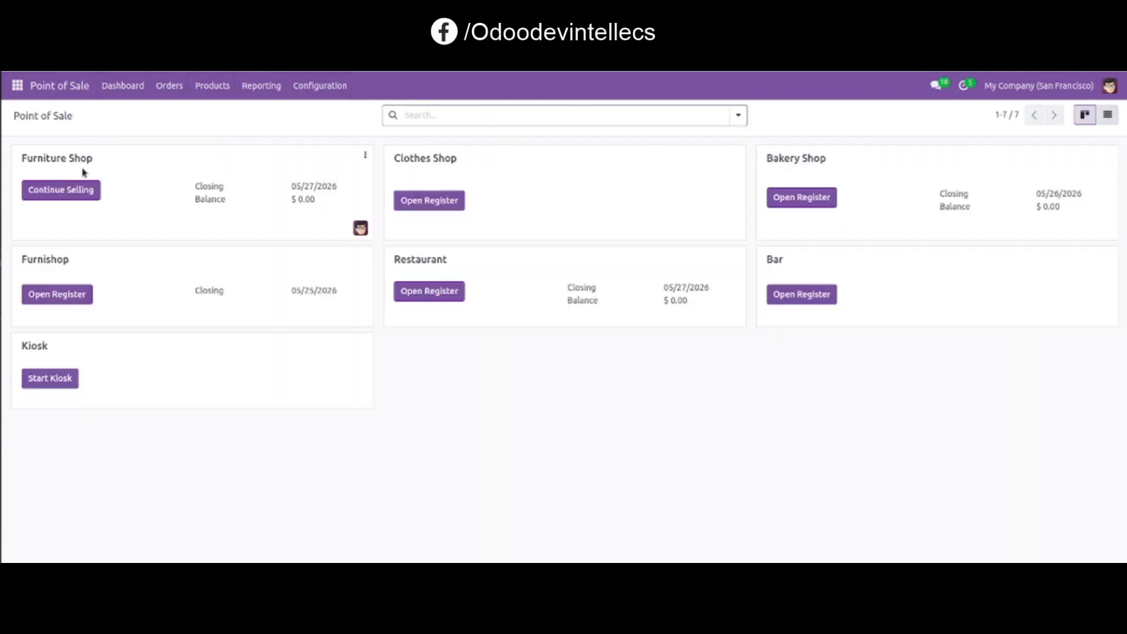
left_click(54, 195)
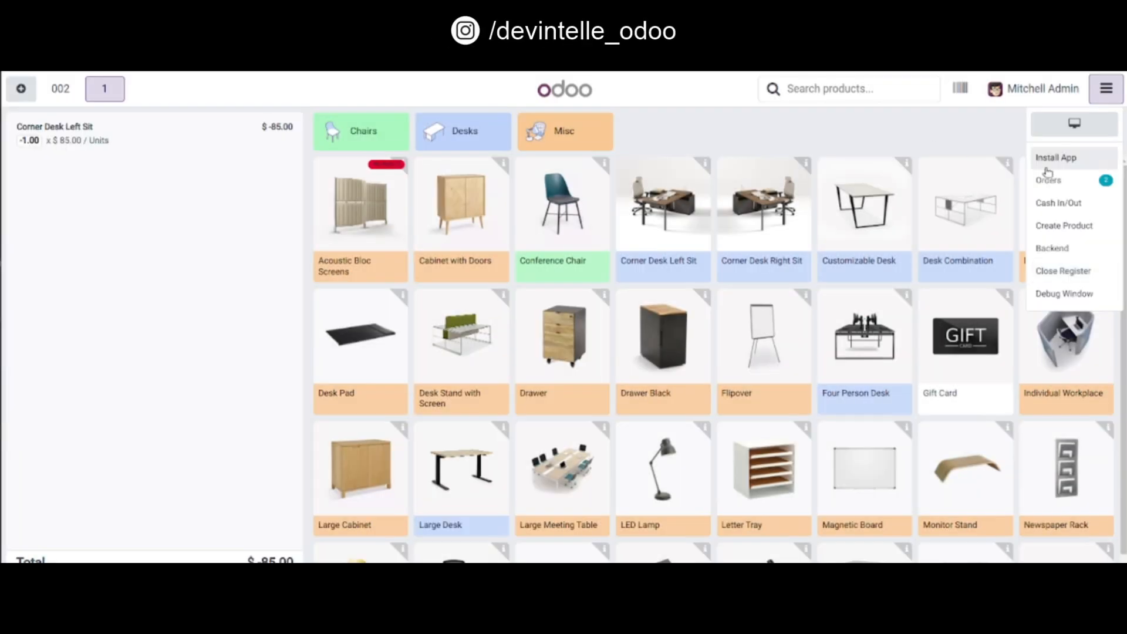
left_click(1073, 186)
left_click(686, 126)
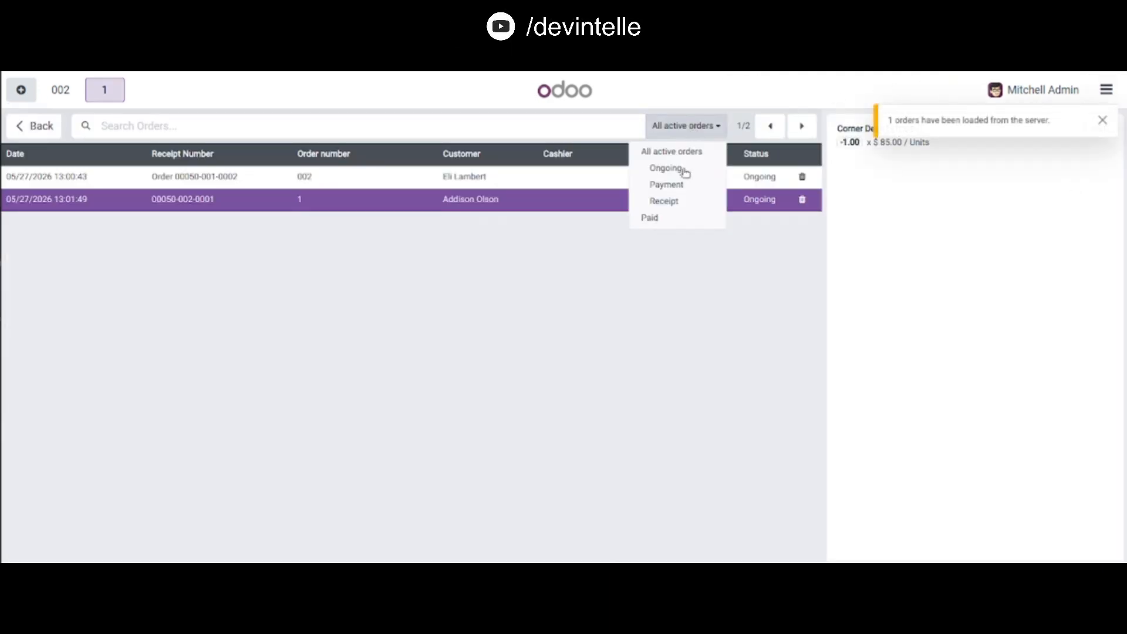
left_click(683, 221)
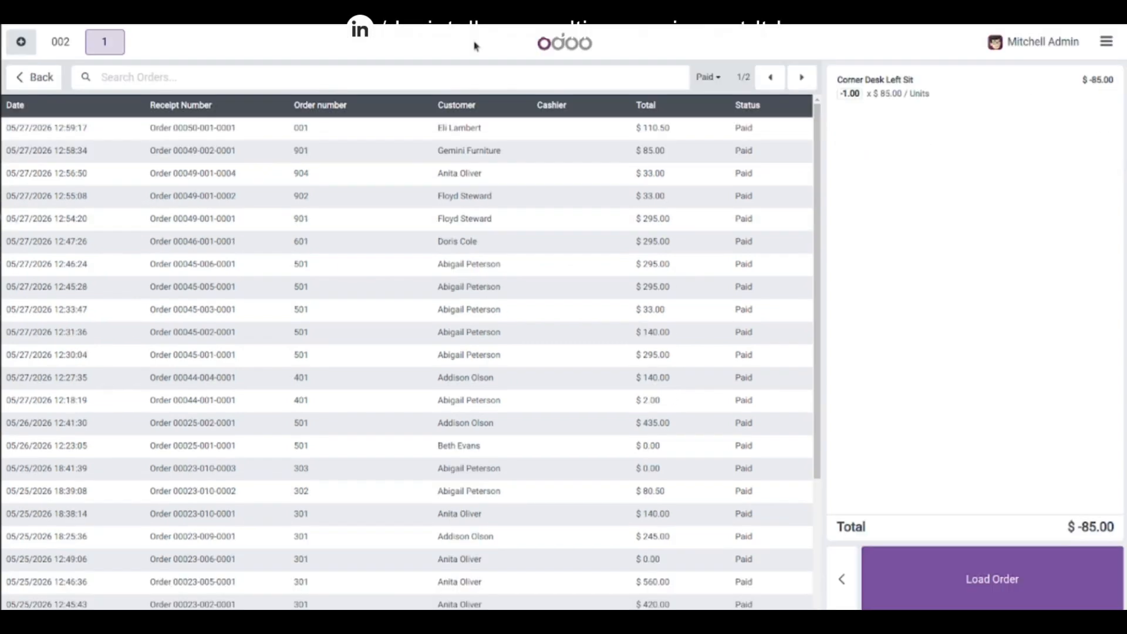
Step: Try to refund the Corner Desk Right Sit line of the 05/22/2026 paid order
scroll(430, 358, "down", 3)
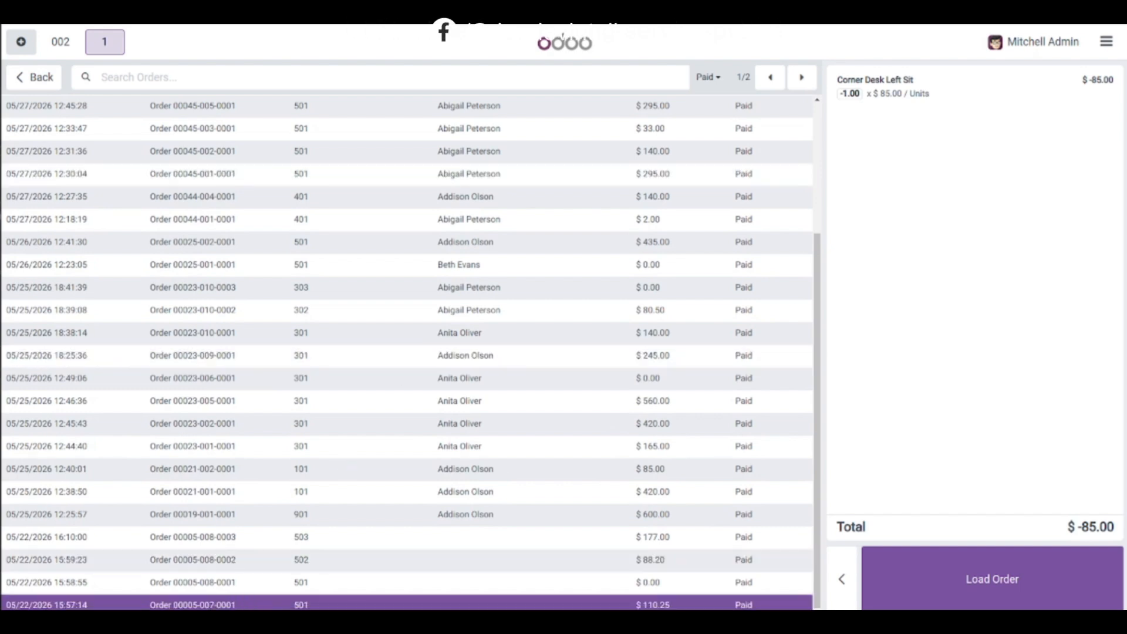
left_click(407, 604)
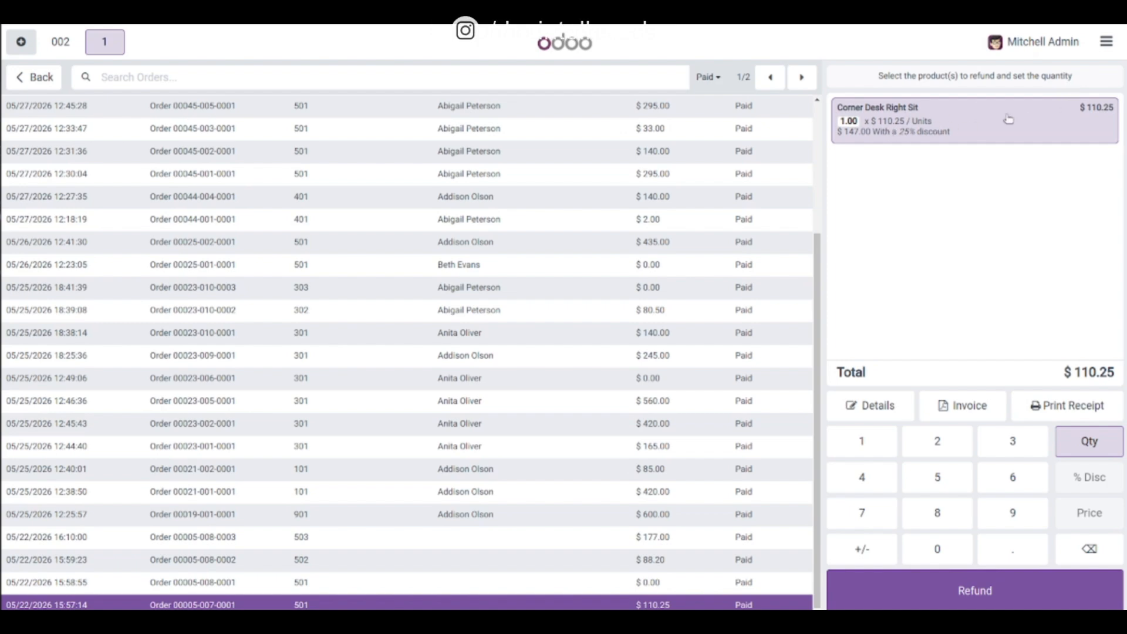
left_click(975, 591)
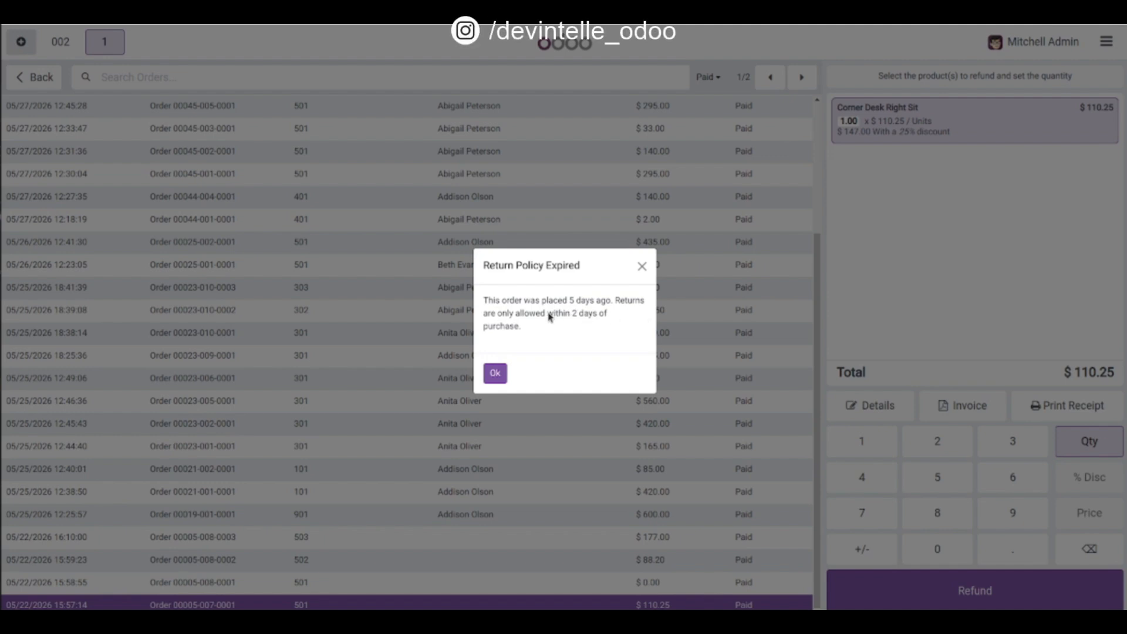
left_click(497, 376)
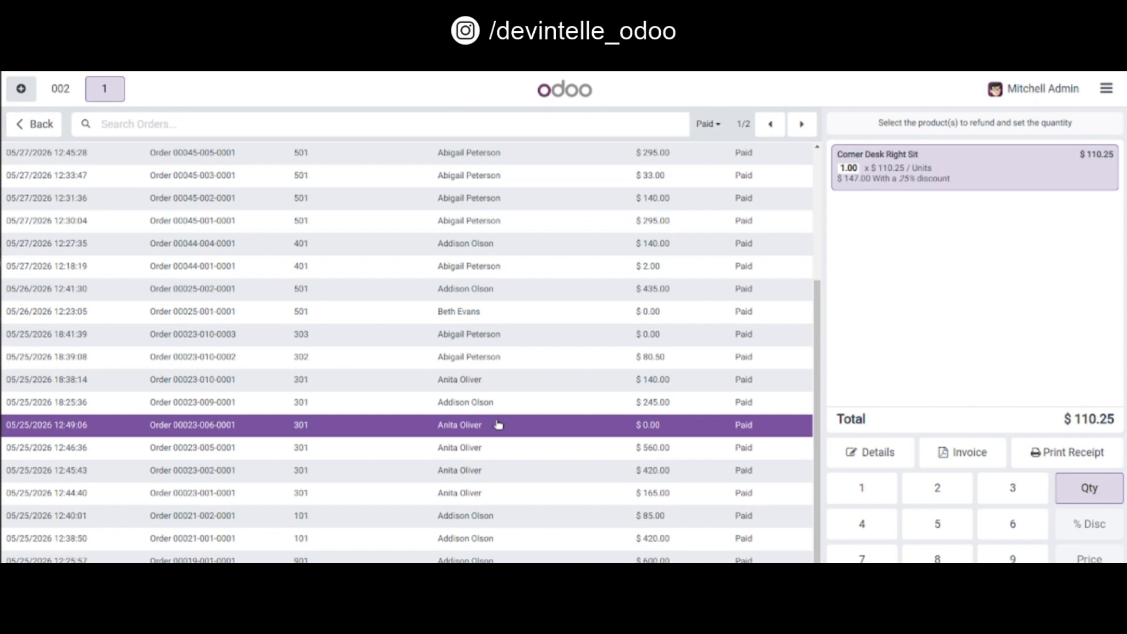